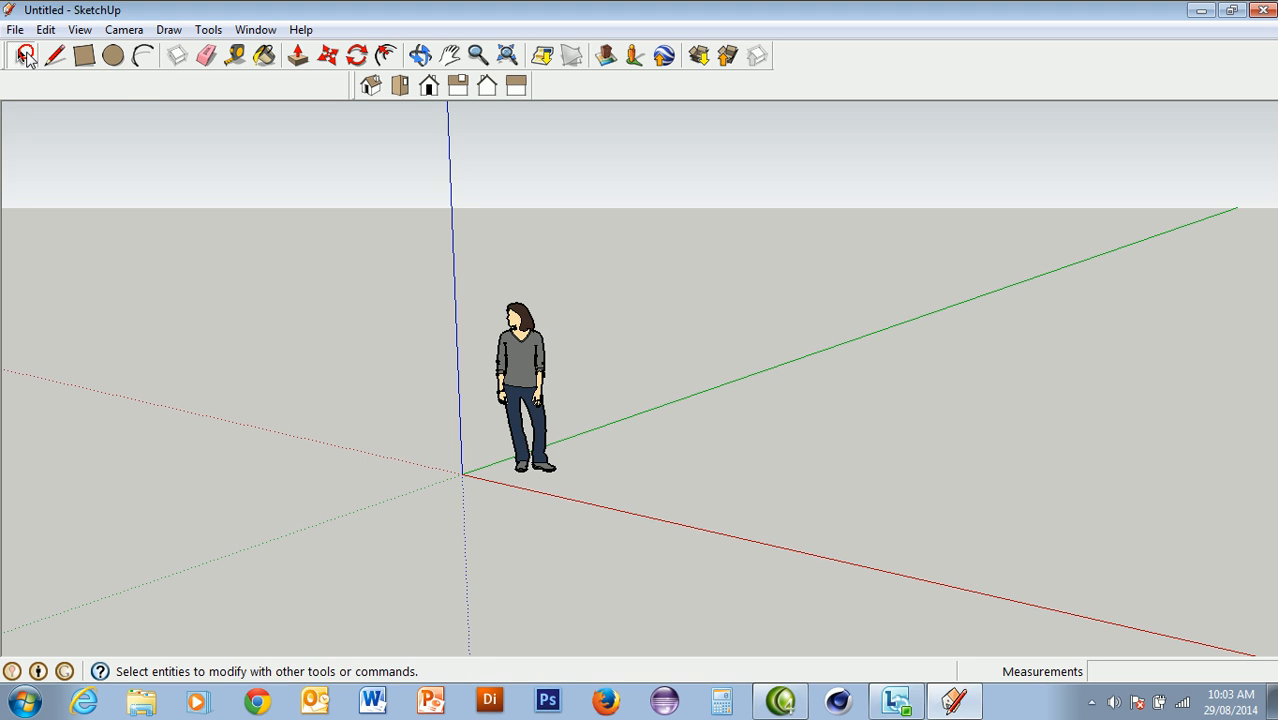
Step: Delete the default human figure standing near the origin
left_click(514, 360)
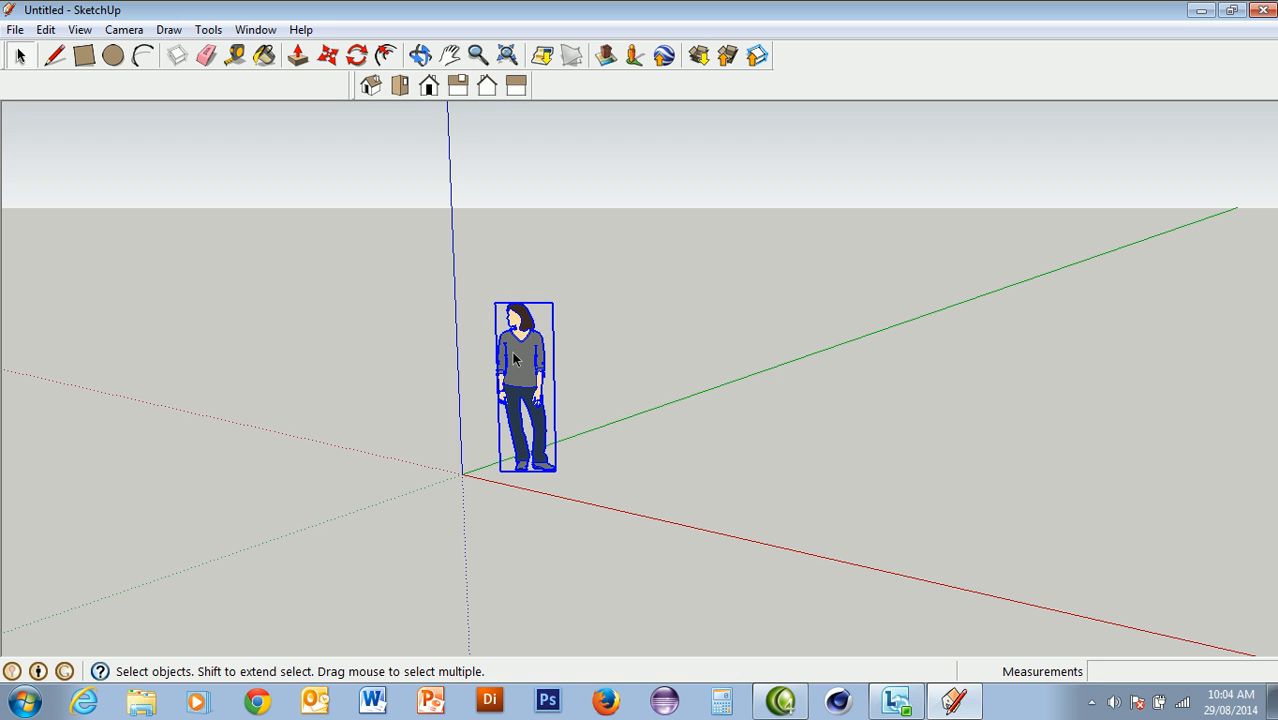
key("Delete")
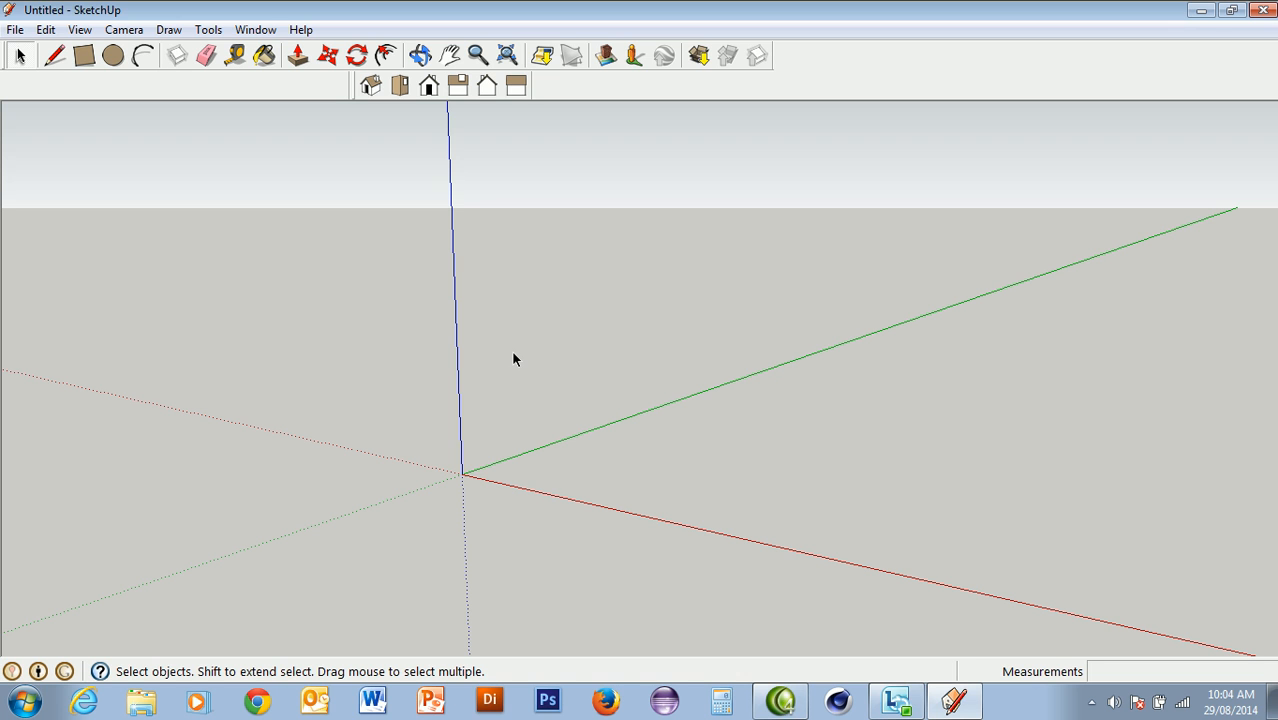
Step: Draw two 8 m lines from the origin, one along the green axis and one along the red axis
left_click(55, 56)
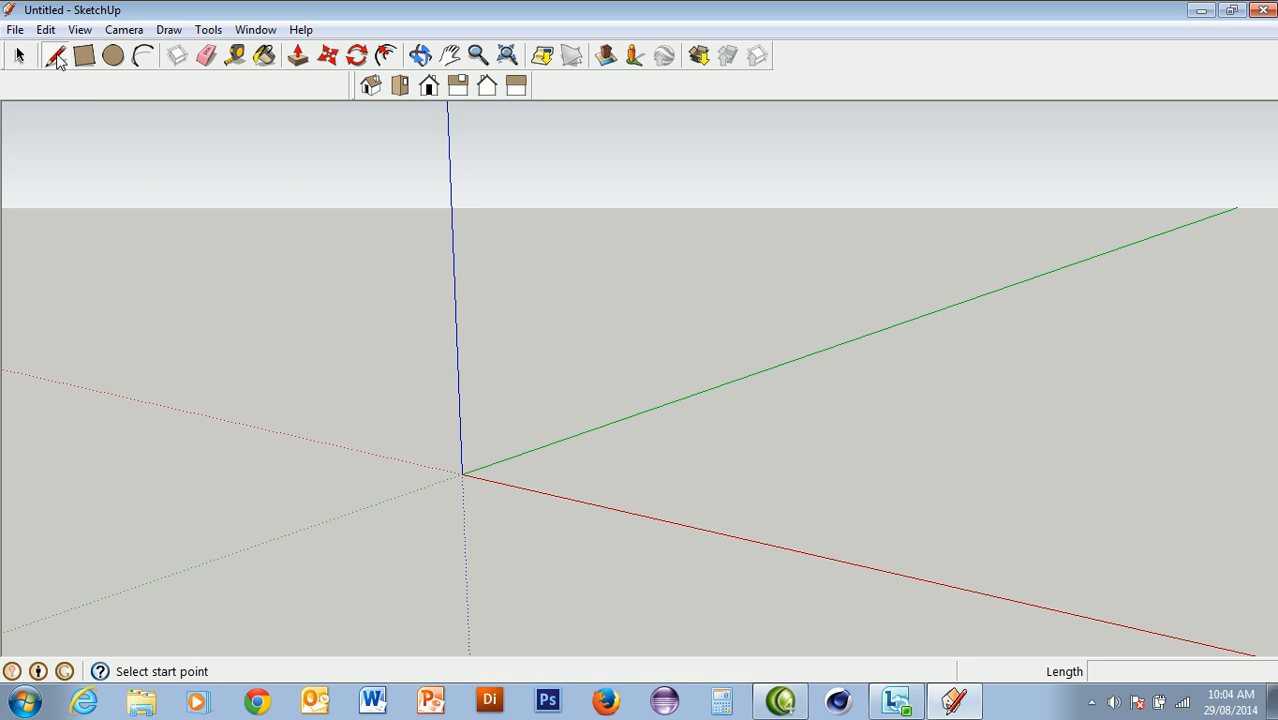
left_click(463, 473)
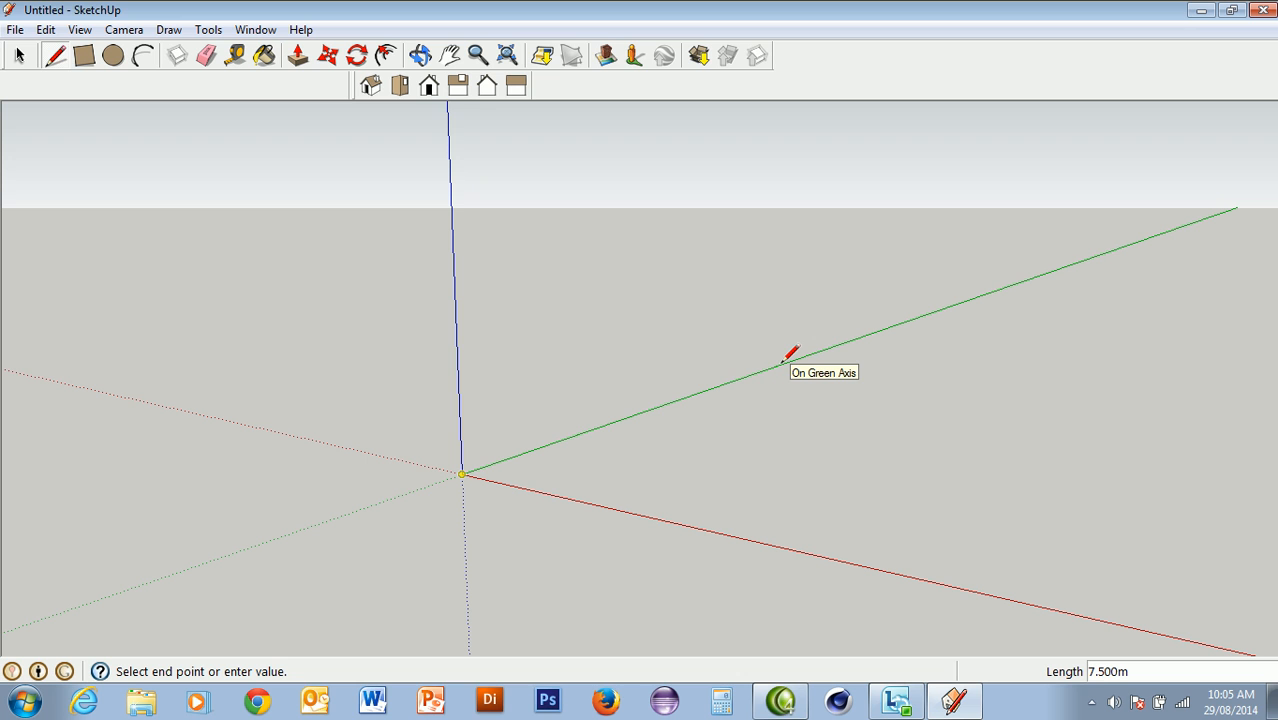
type("8")
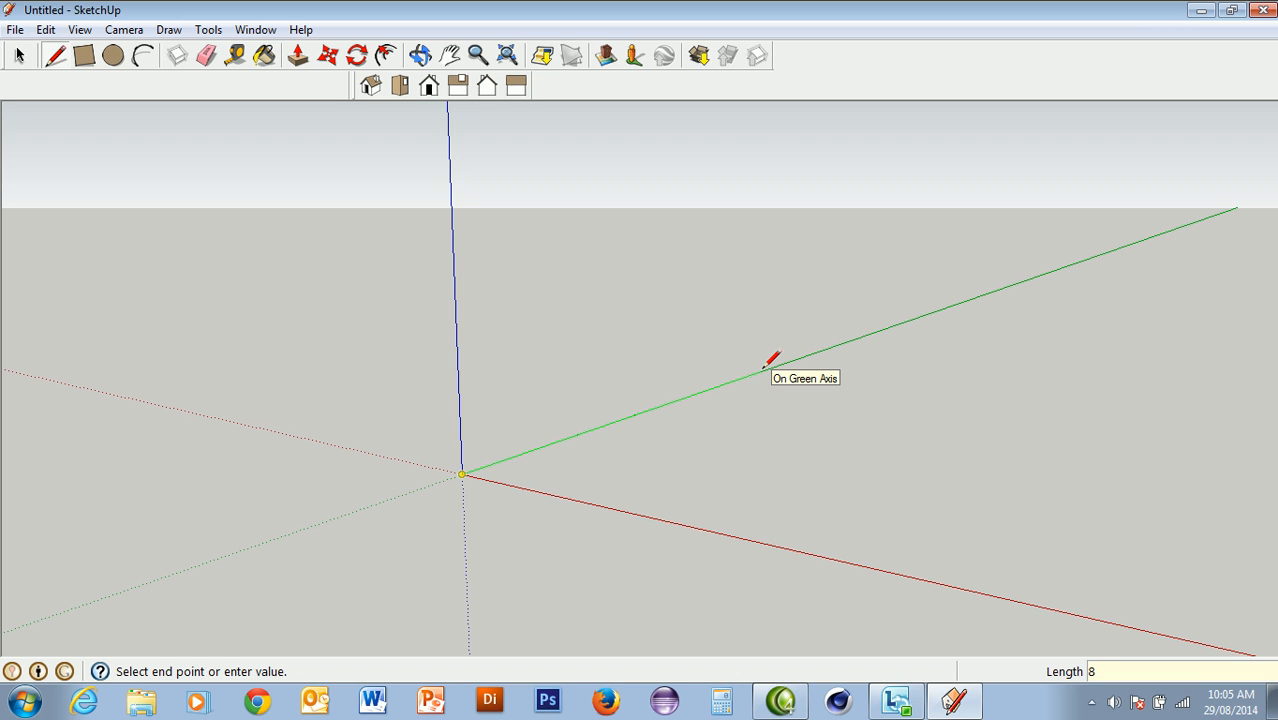
key("Return")
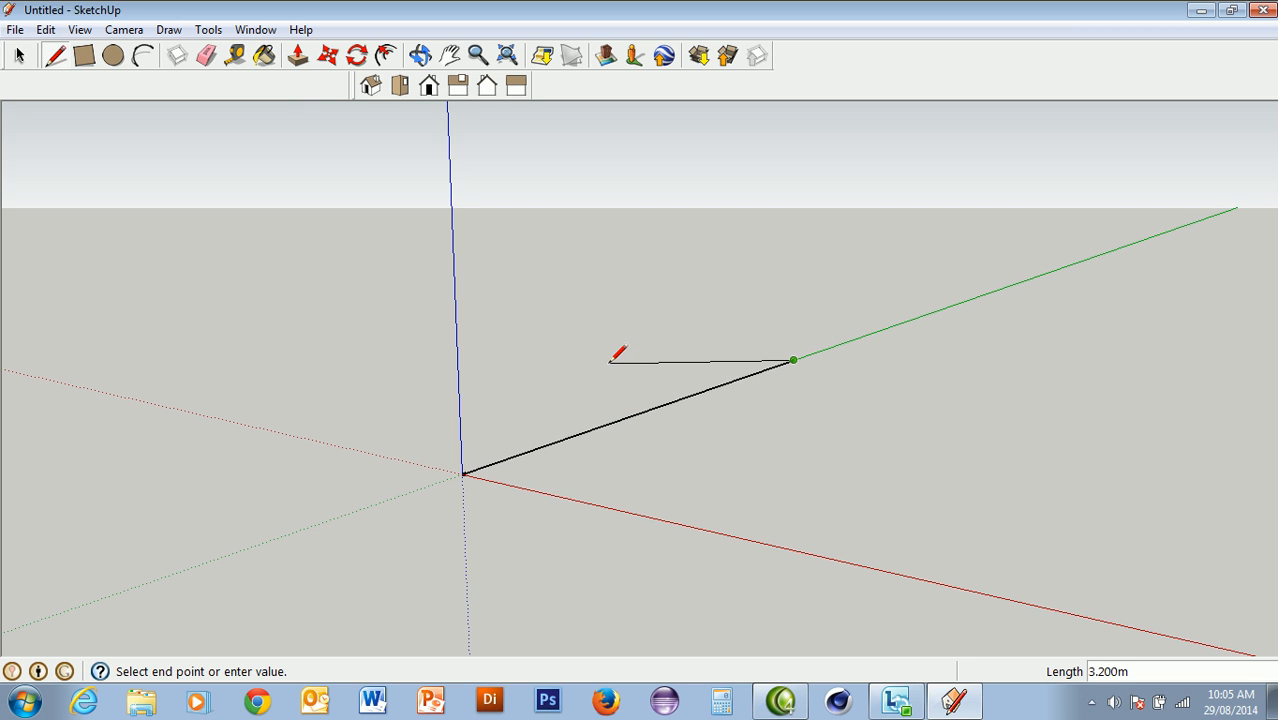
key("Escape")
left_click(464, 472)
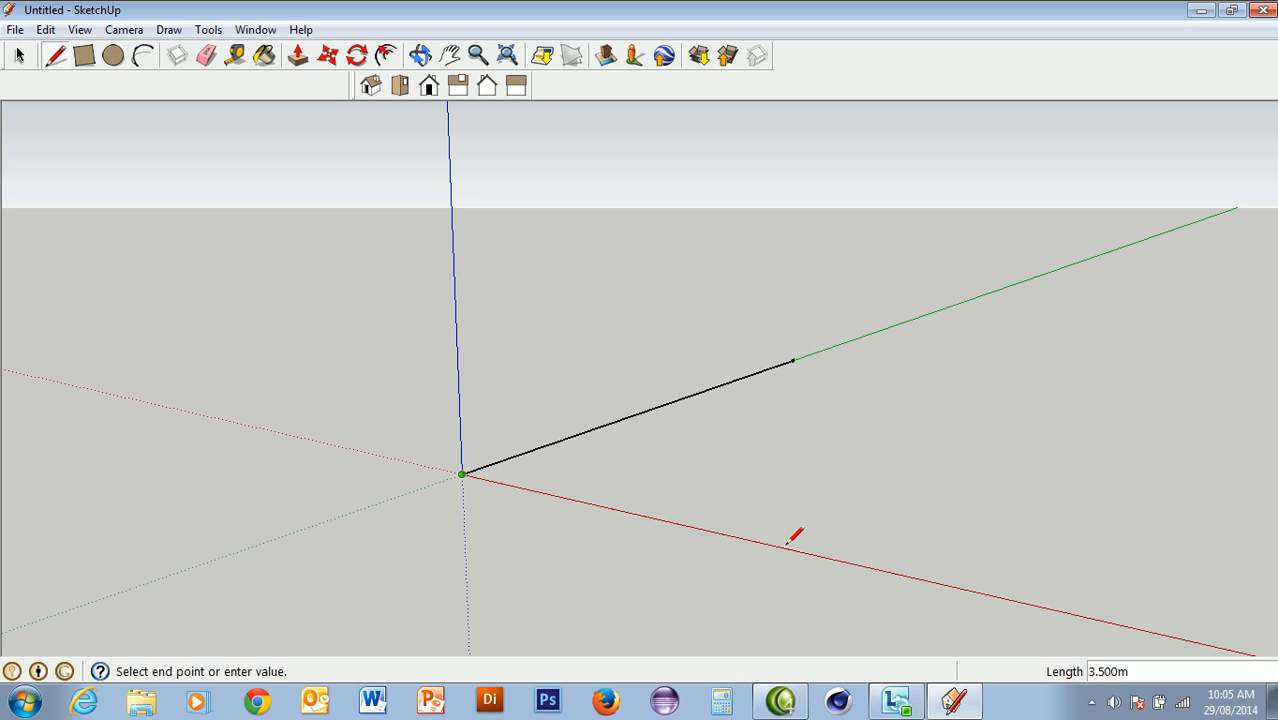
type("8")
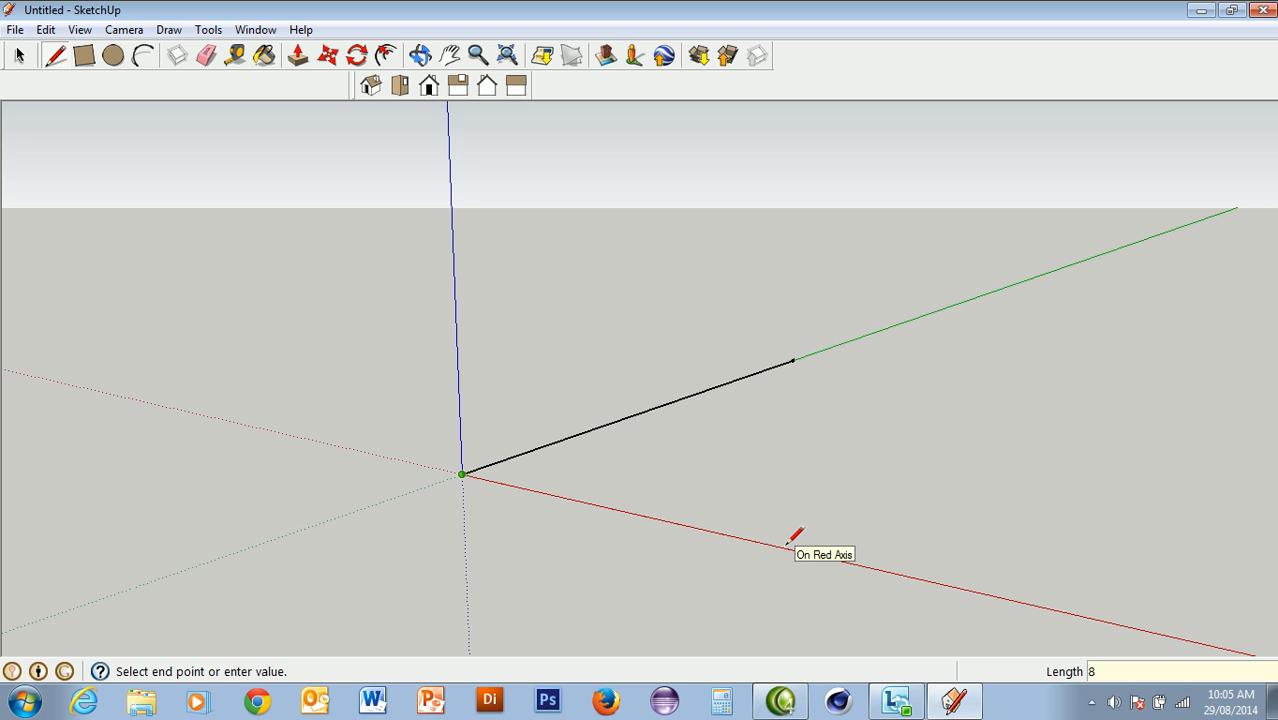
key("Return")
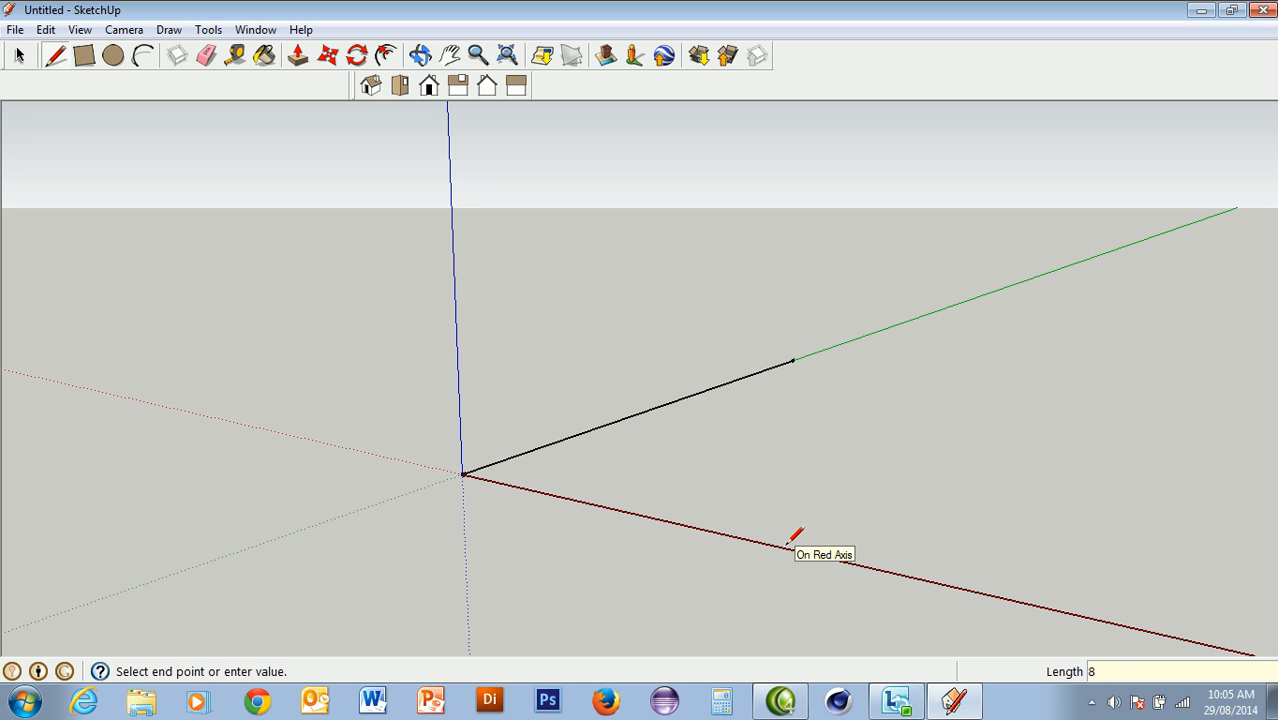
Step: Close the triangle with a line from the red-axis line's free end to the green-axis line's free end
scroll(876, 474, "down", 3)
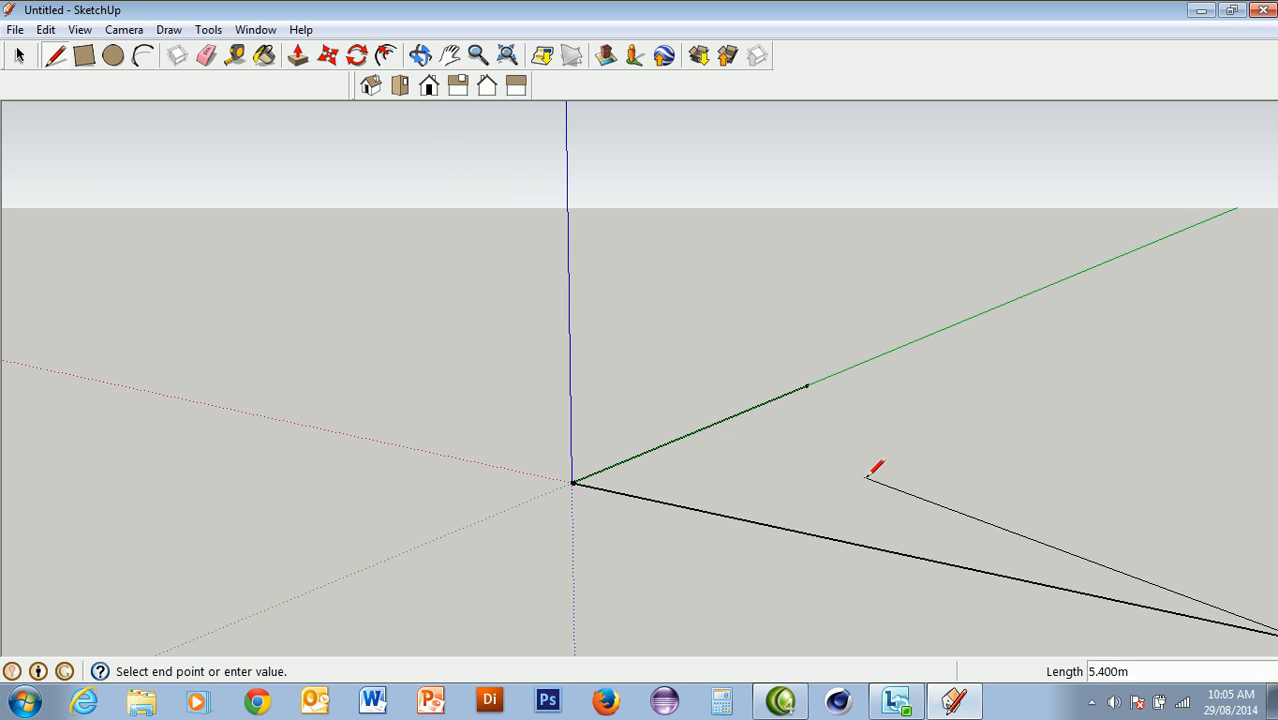
left_click(452, 55)
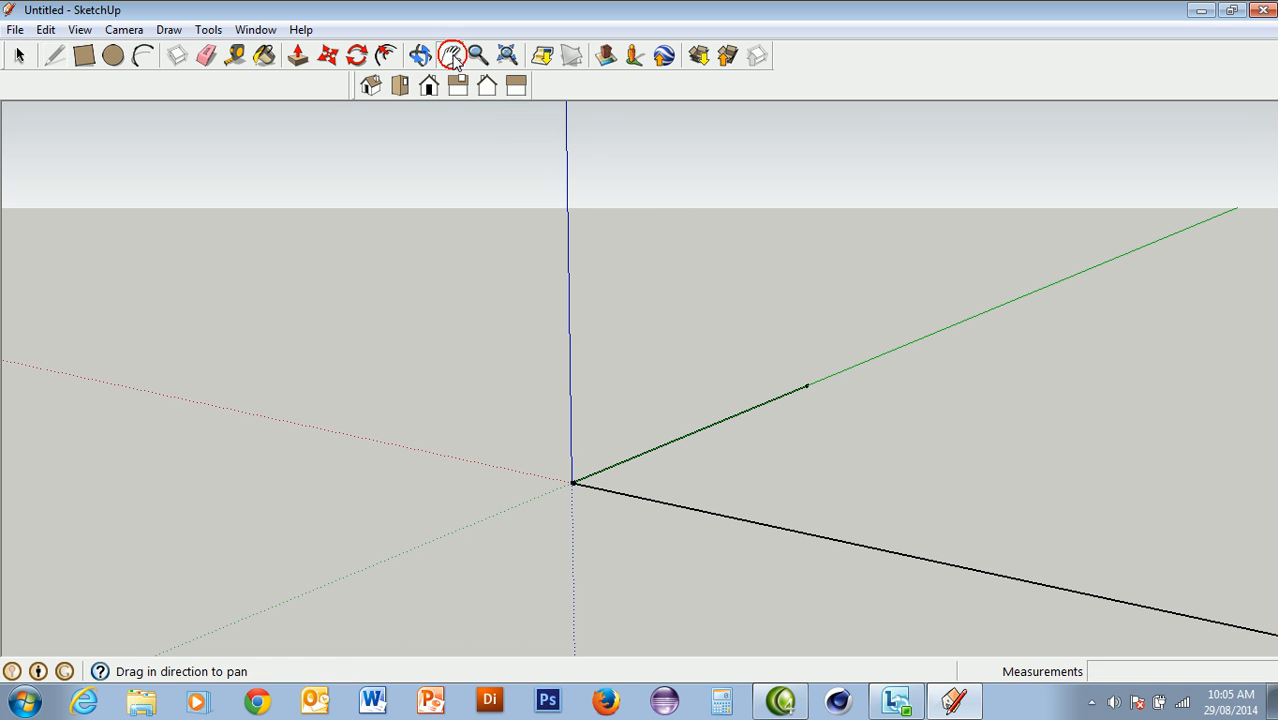
left_click_drag(839, 345, 567, 295)
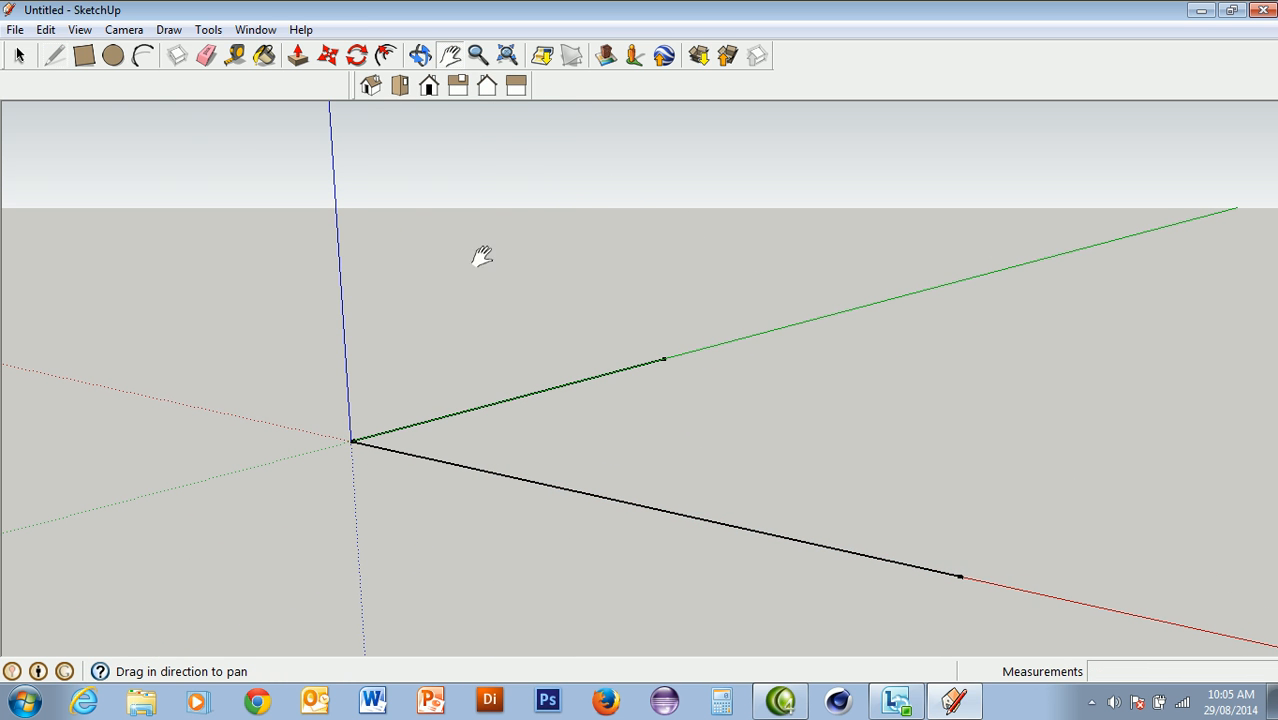
left_click(55, 56)
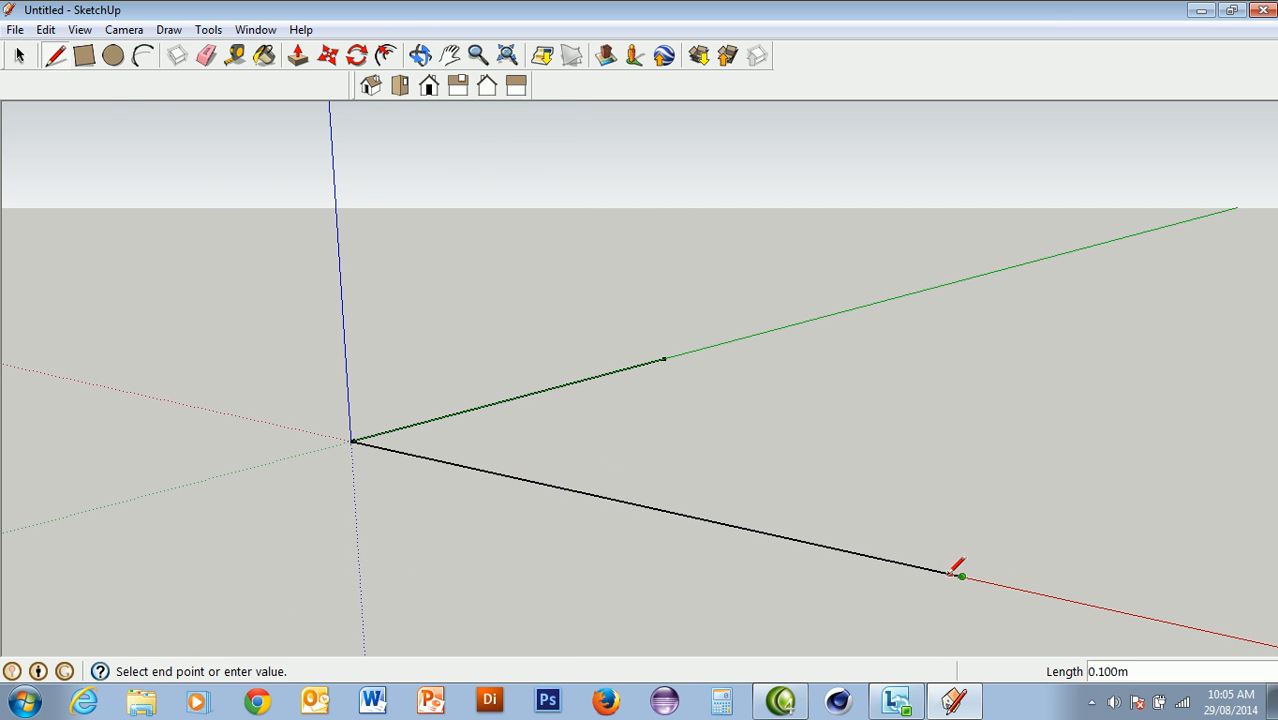
left_click(666, 359)
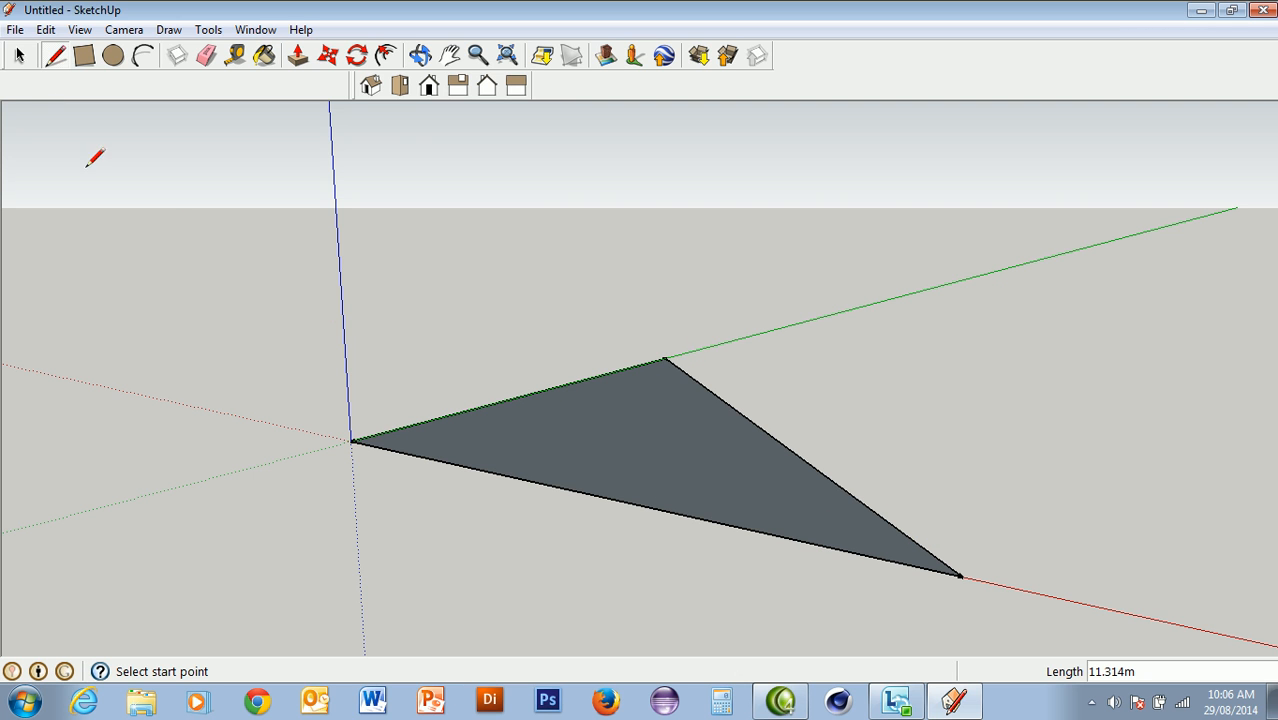
Step: Delete the triangle's face while keeping its three edges
left_click(19, 55)
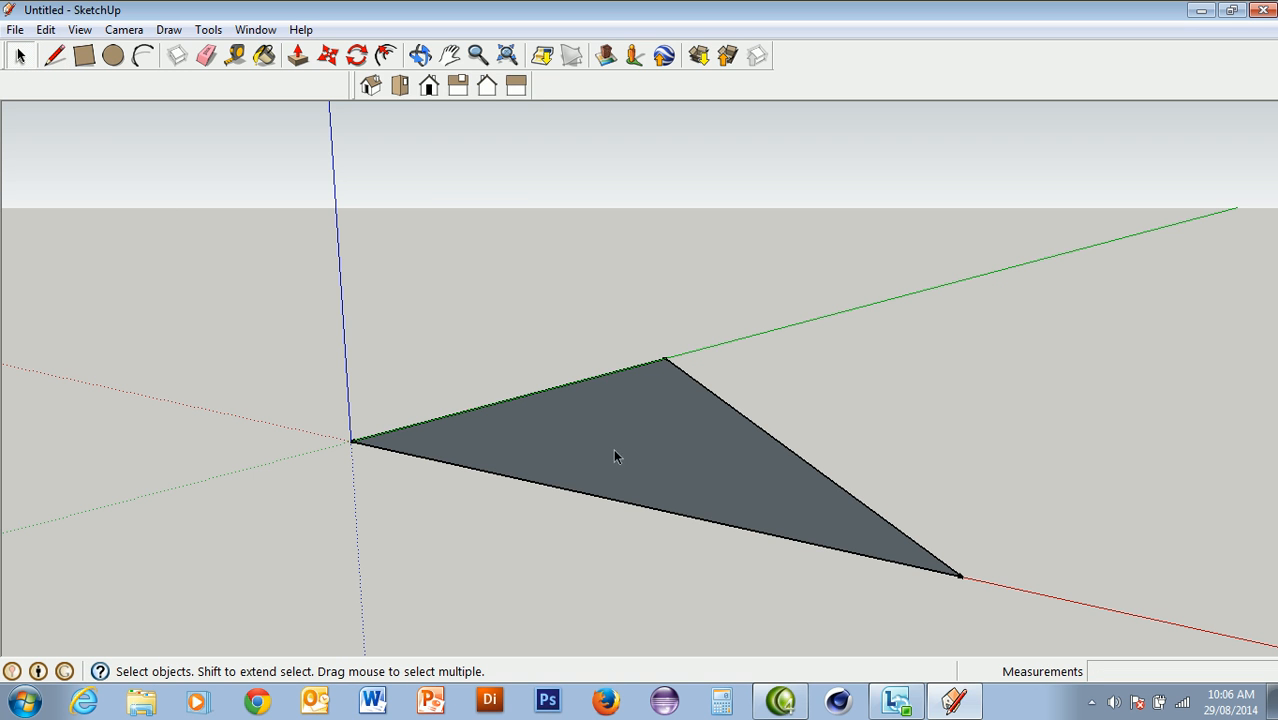
left_click(668, 455)
key("Delete")
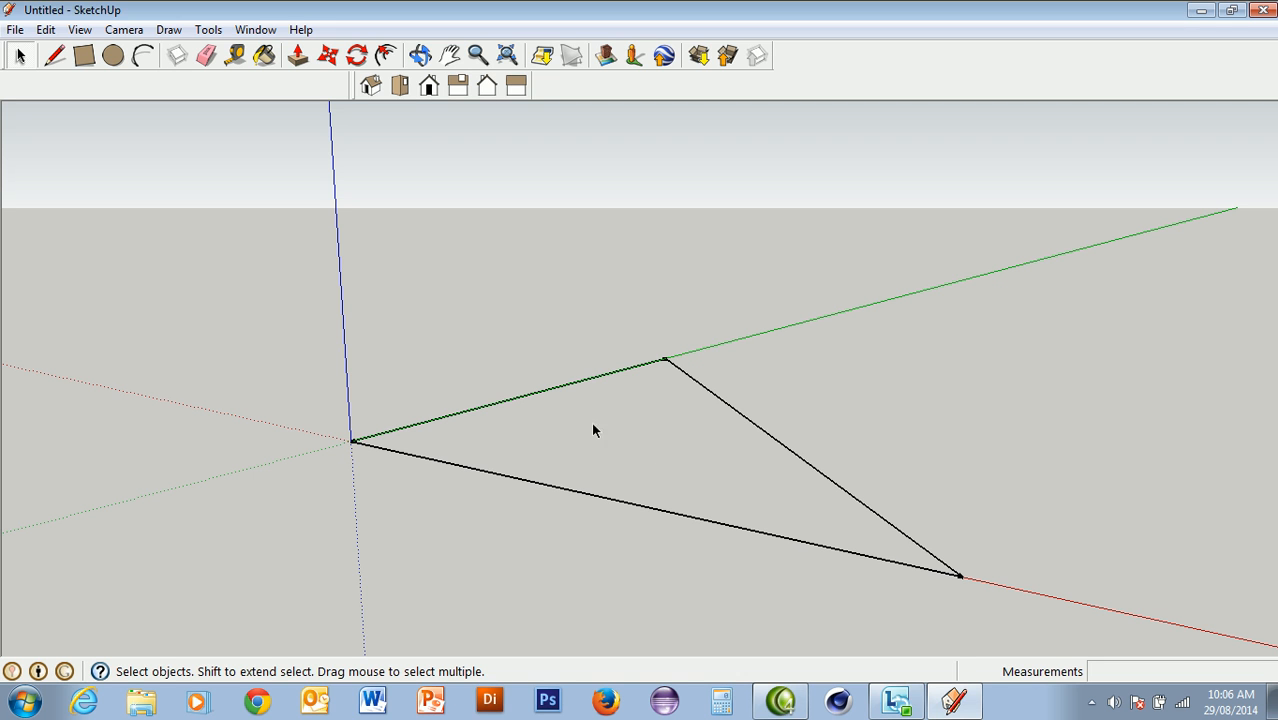
Step: Draw a line from the origin to the midpoint of the triangle's longest edge
left_click(55, 55)
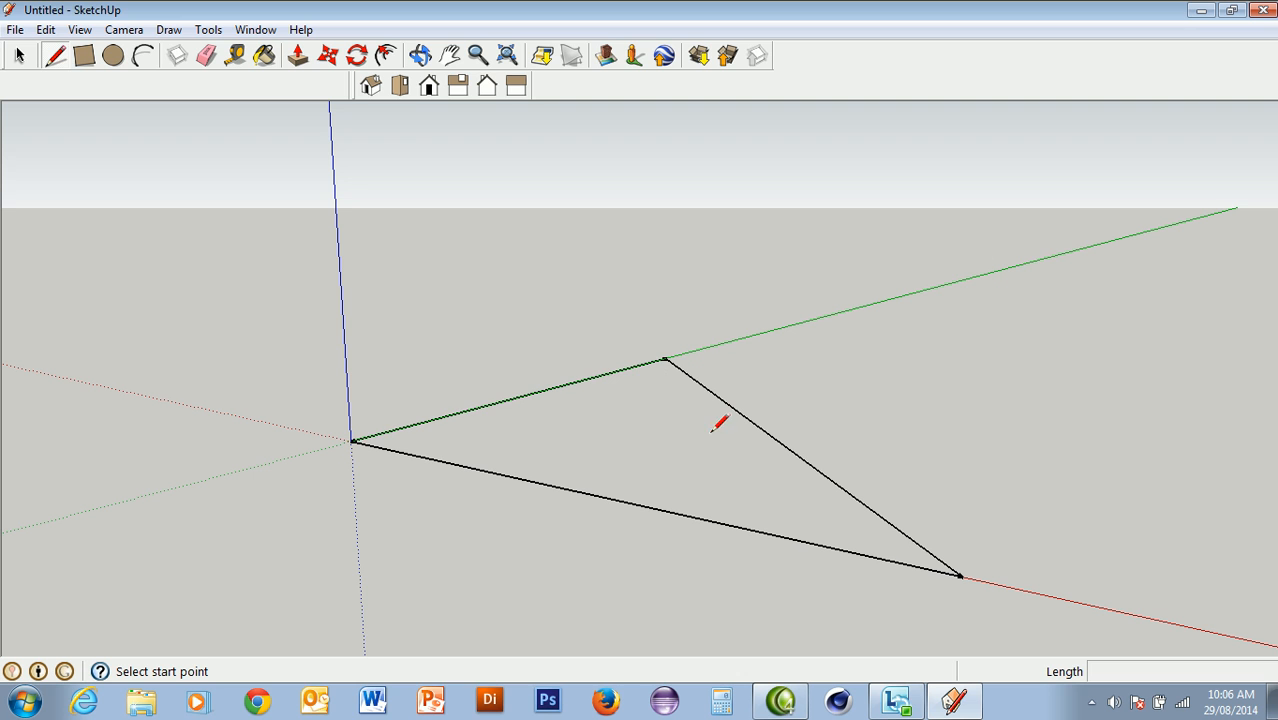
left_click(352, 440)
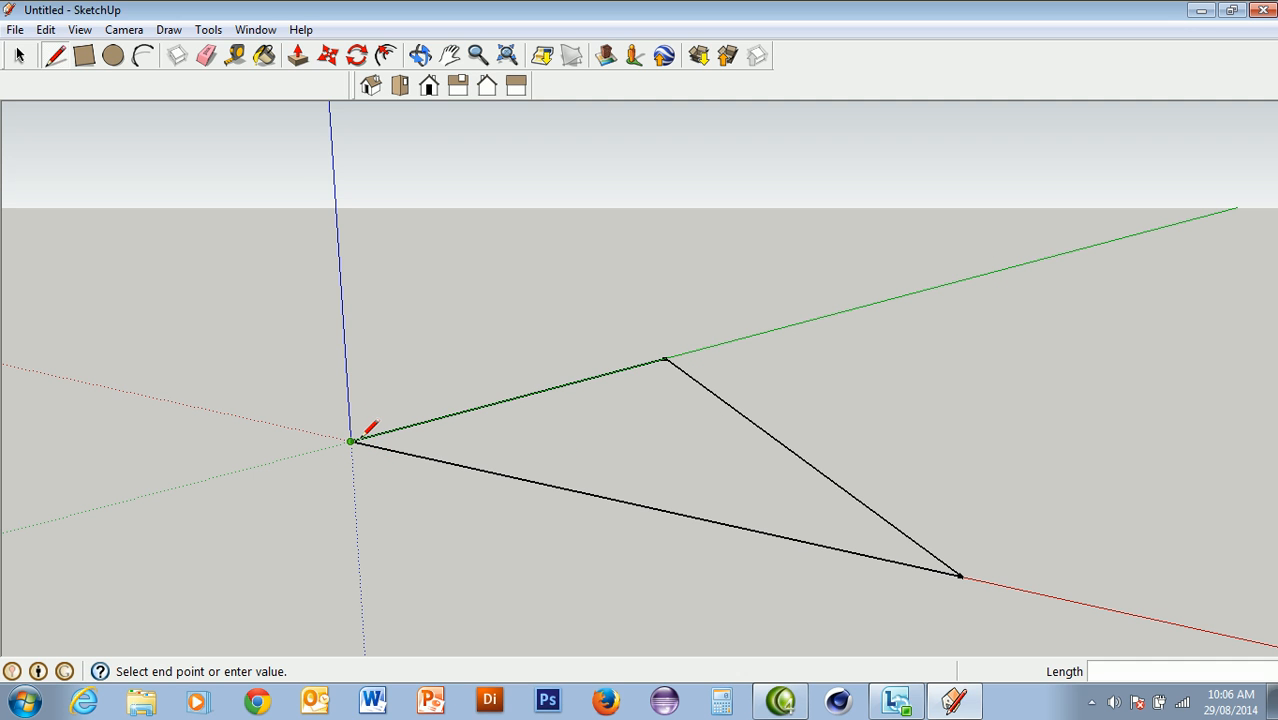
left_click(753, 421)
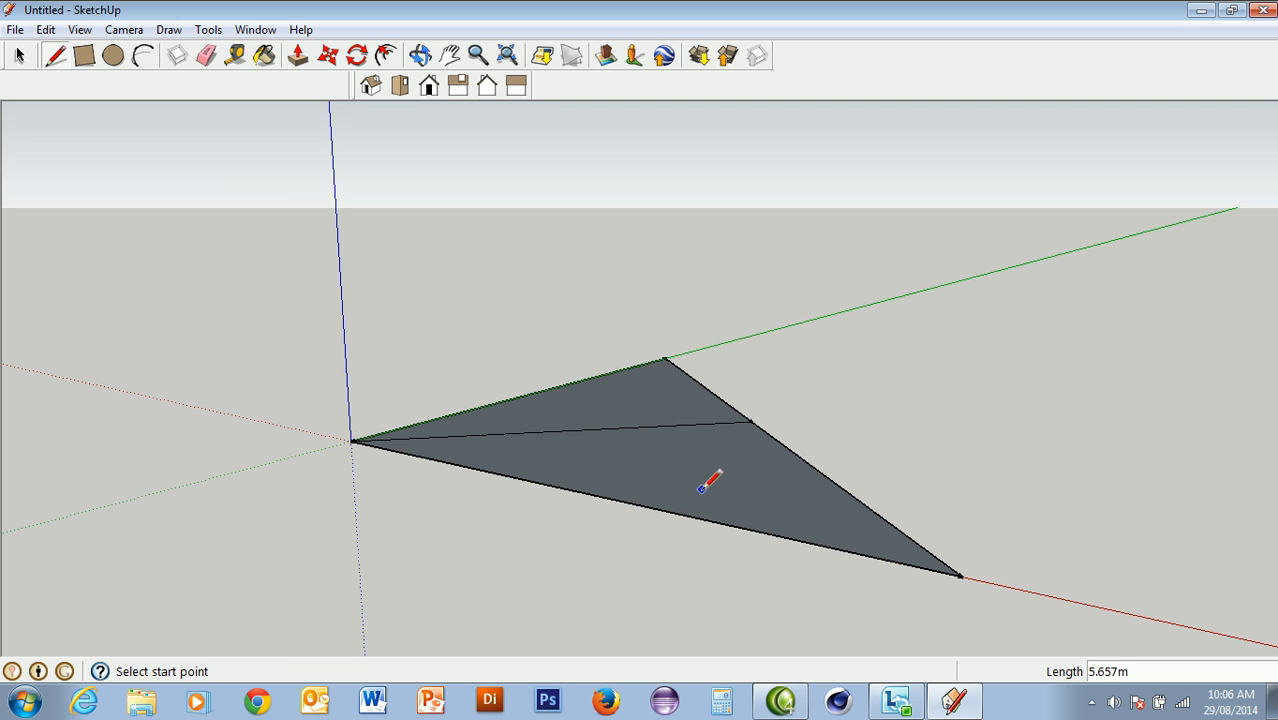
Step: Erase all edges of the triangle and its dividing line with the Eraser tool
left_click(207, 57)
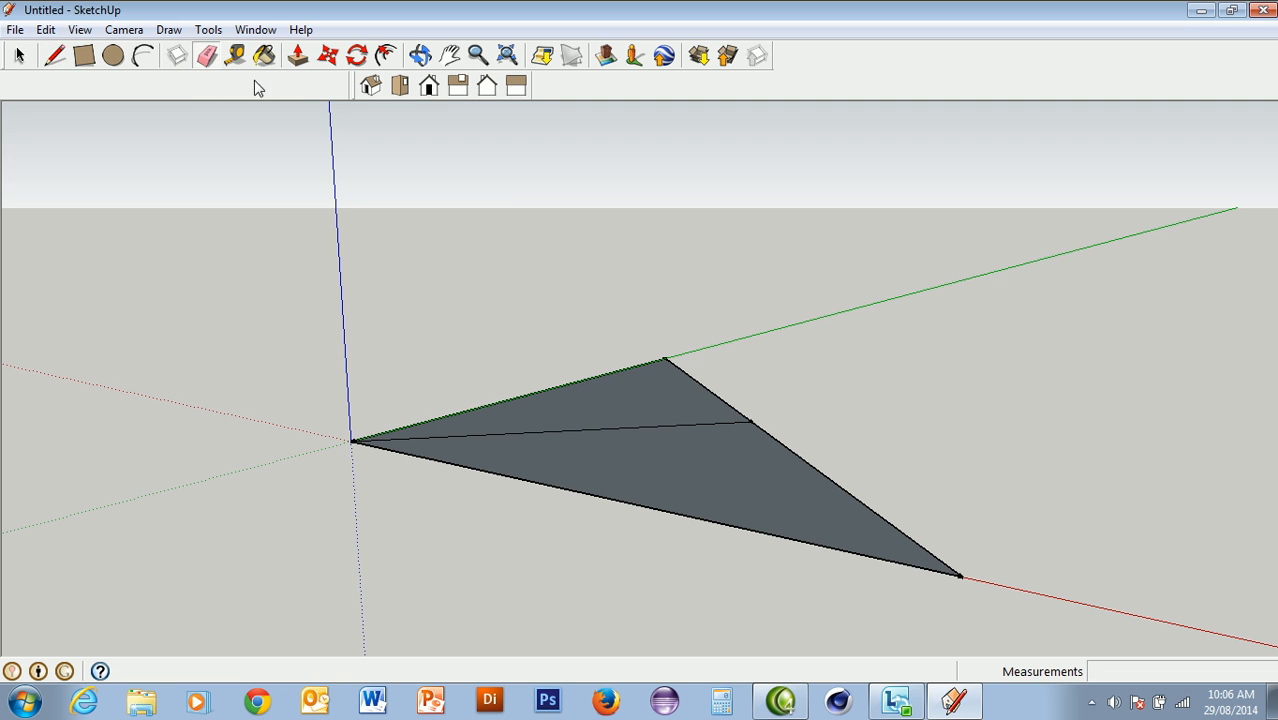
left_click(710, 389)
left_click(760, 428)
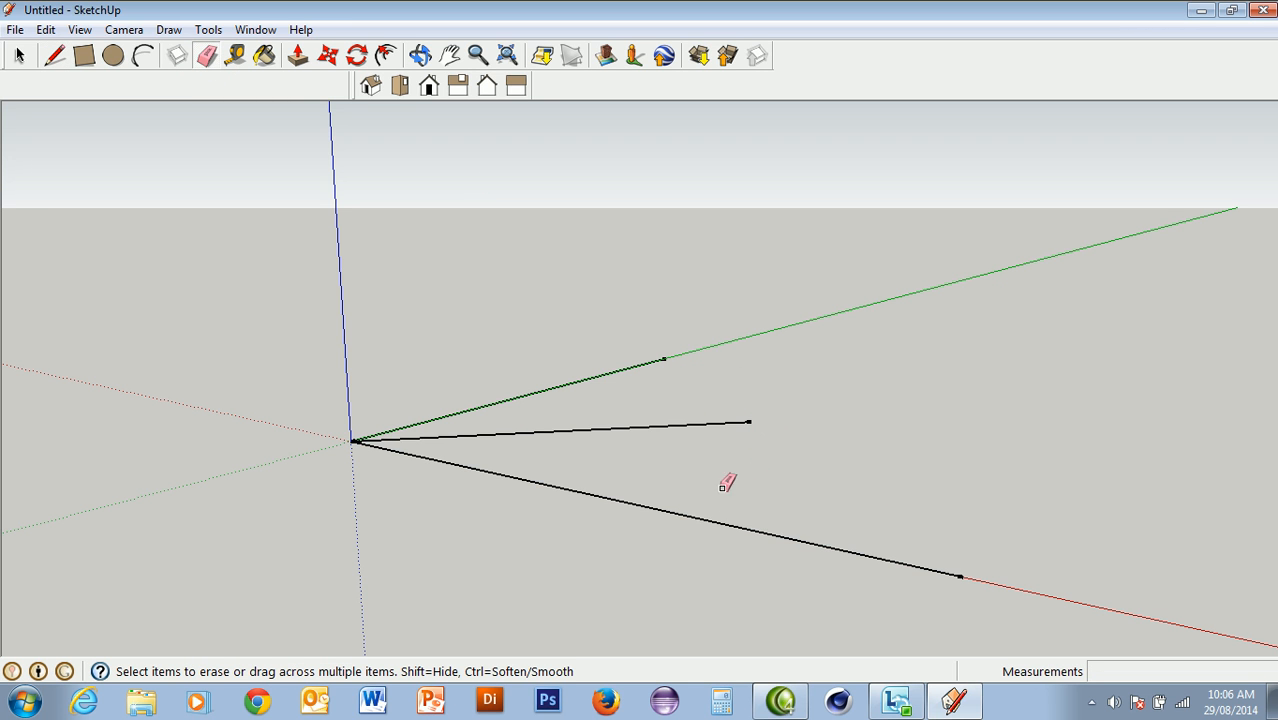
left_click(677, 514)
left_click(601, 373)
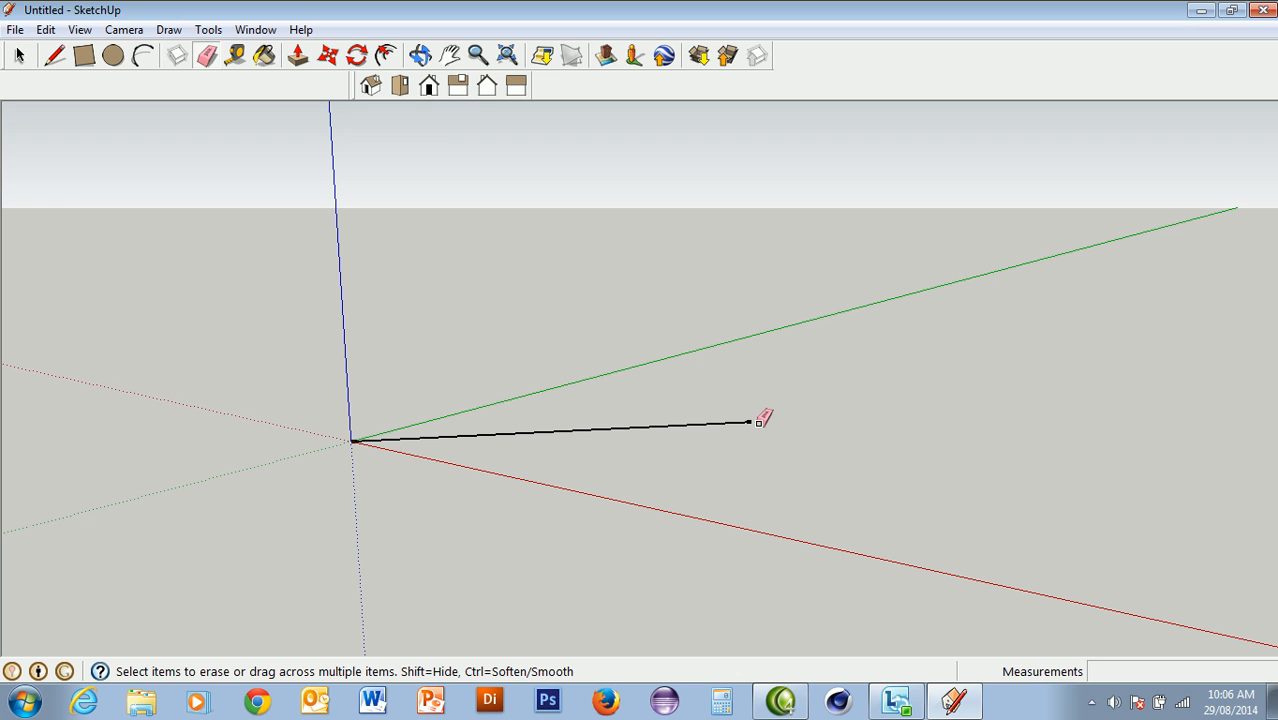
left_click(558, 427)
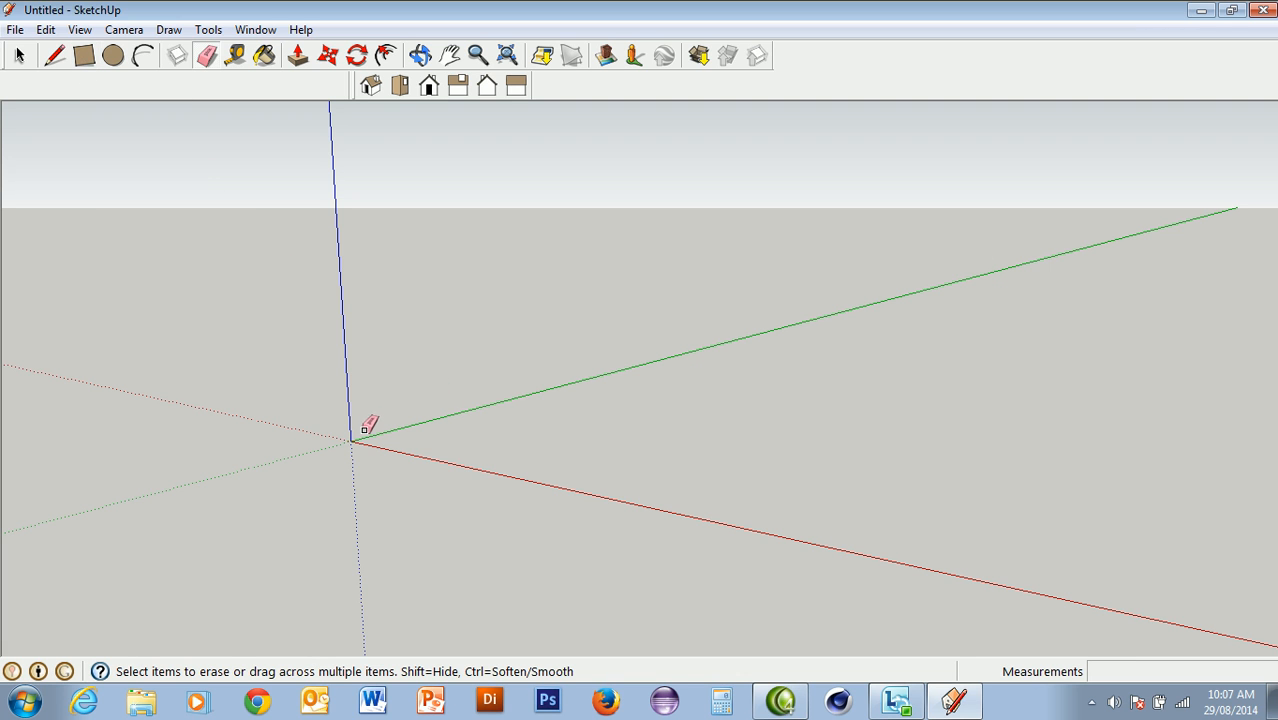
Step: Draw a 6 m by 5 m rectangle on the ground plane with its first corner at the origin
left_click(84, 55)
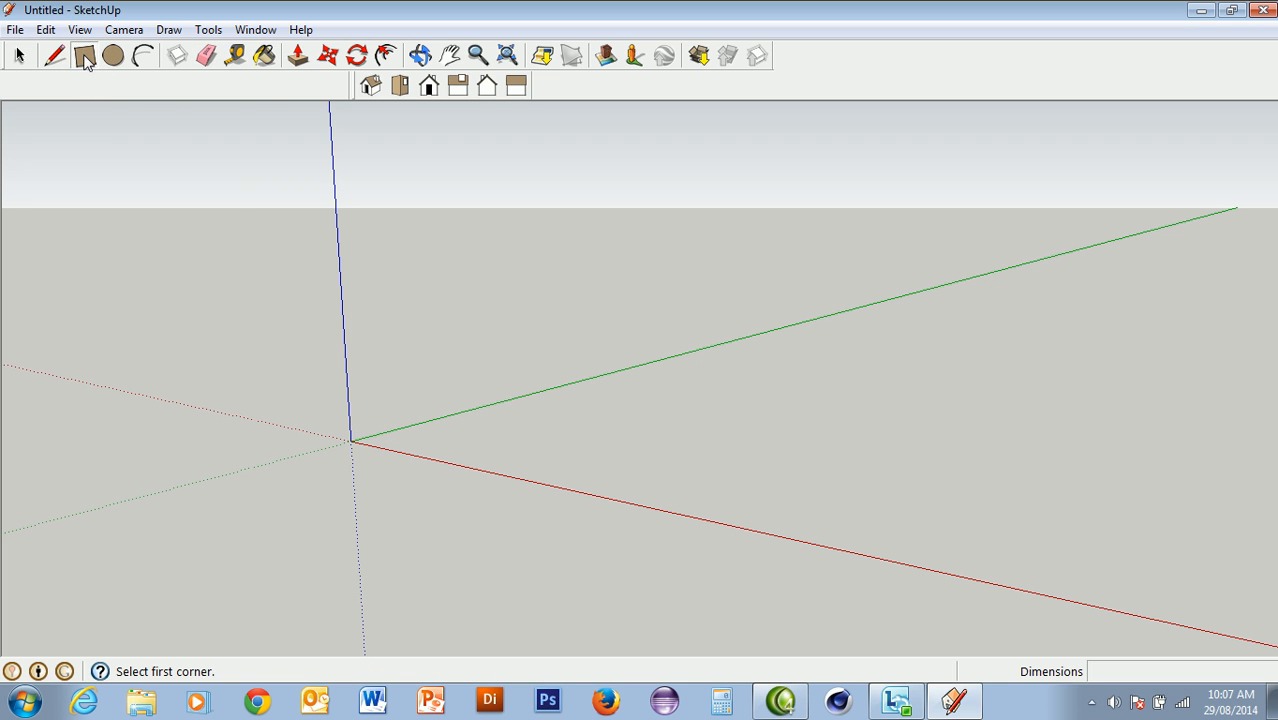
left_click(352, 440)
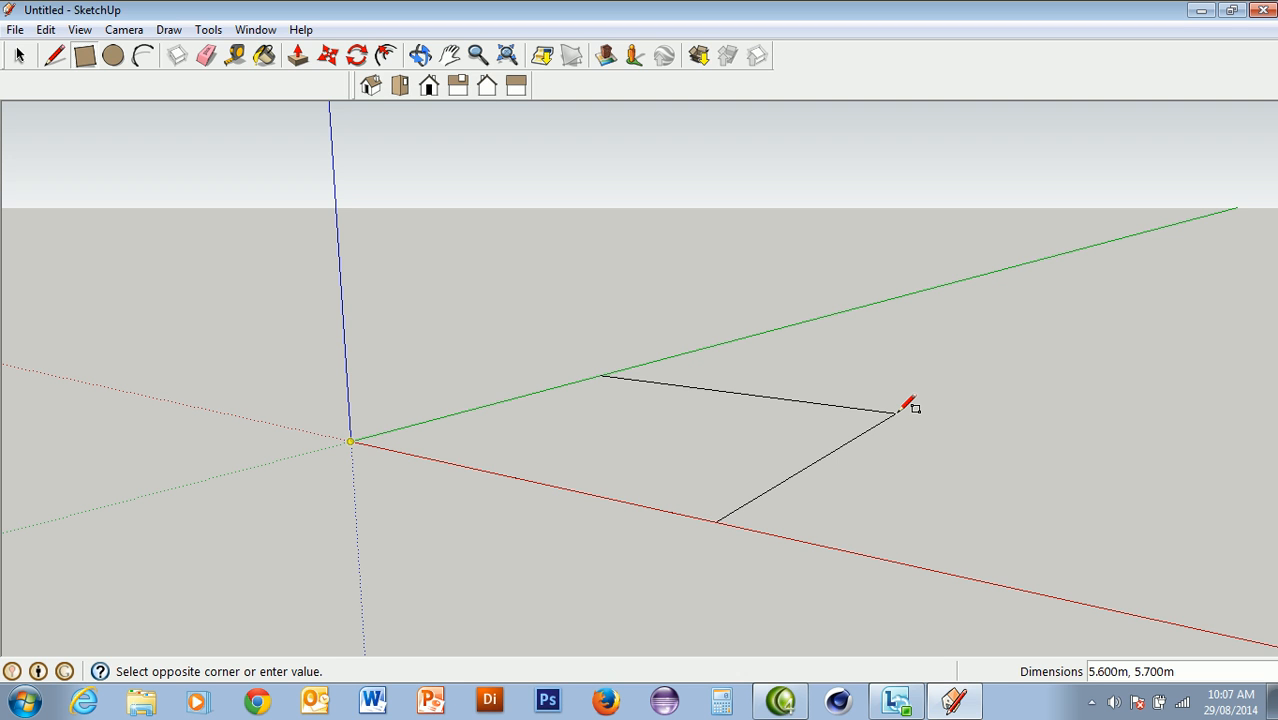
type("6,")
type("5")
key("Return")
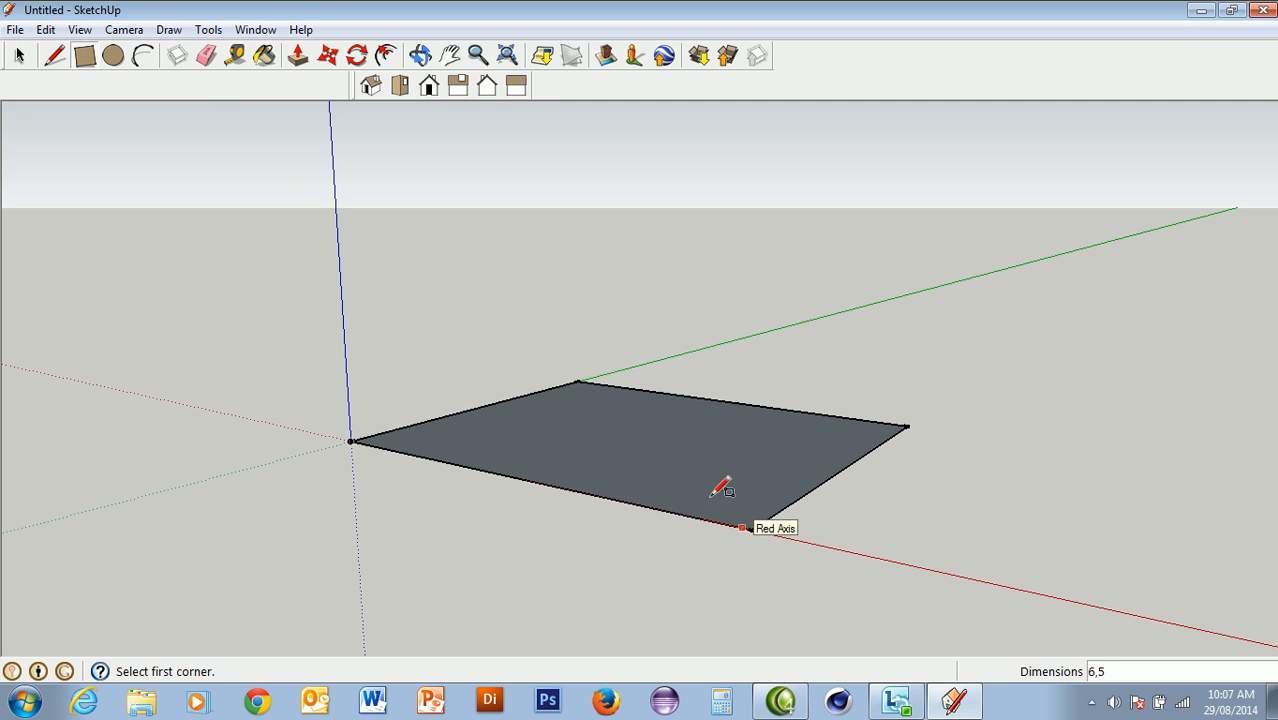
Step: Measure the rectangle's edge along the green axis with the Tape Measure tool
left_click(236, 58)
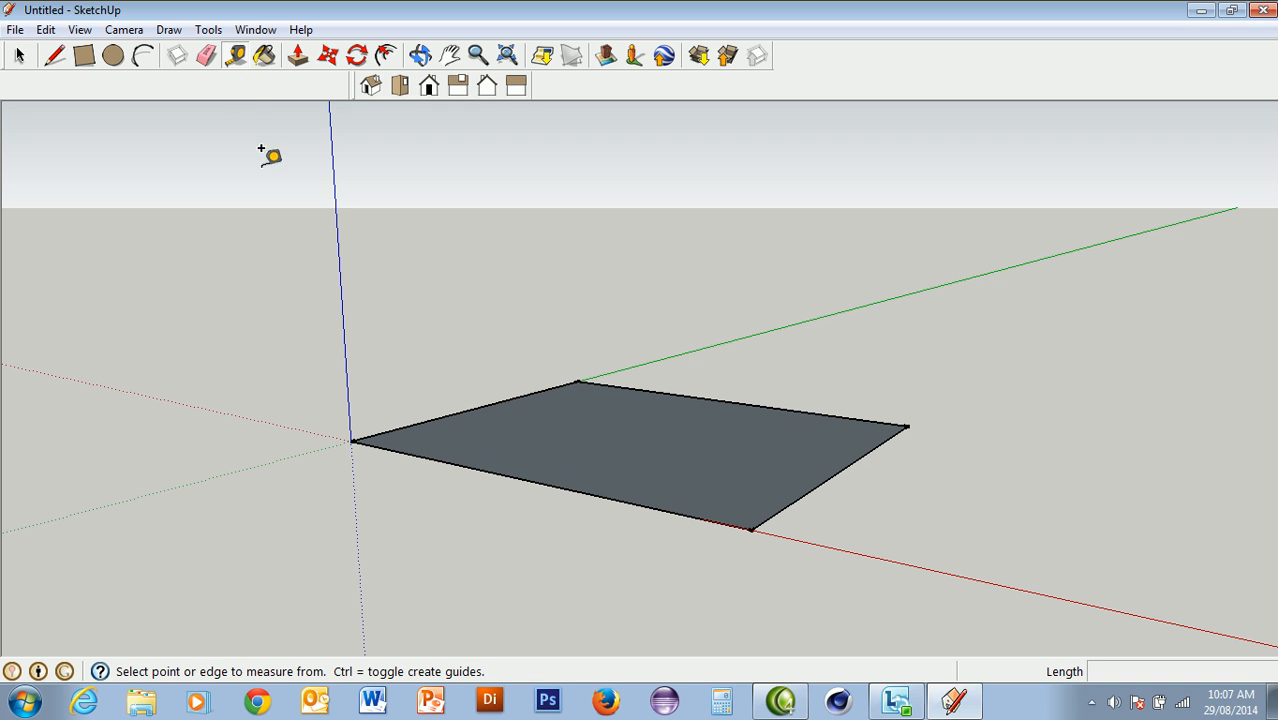
left_click(350, 441)
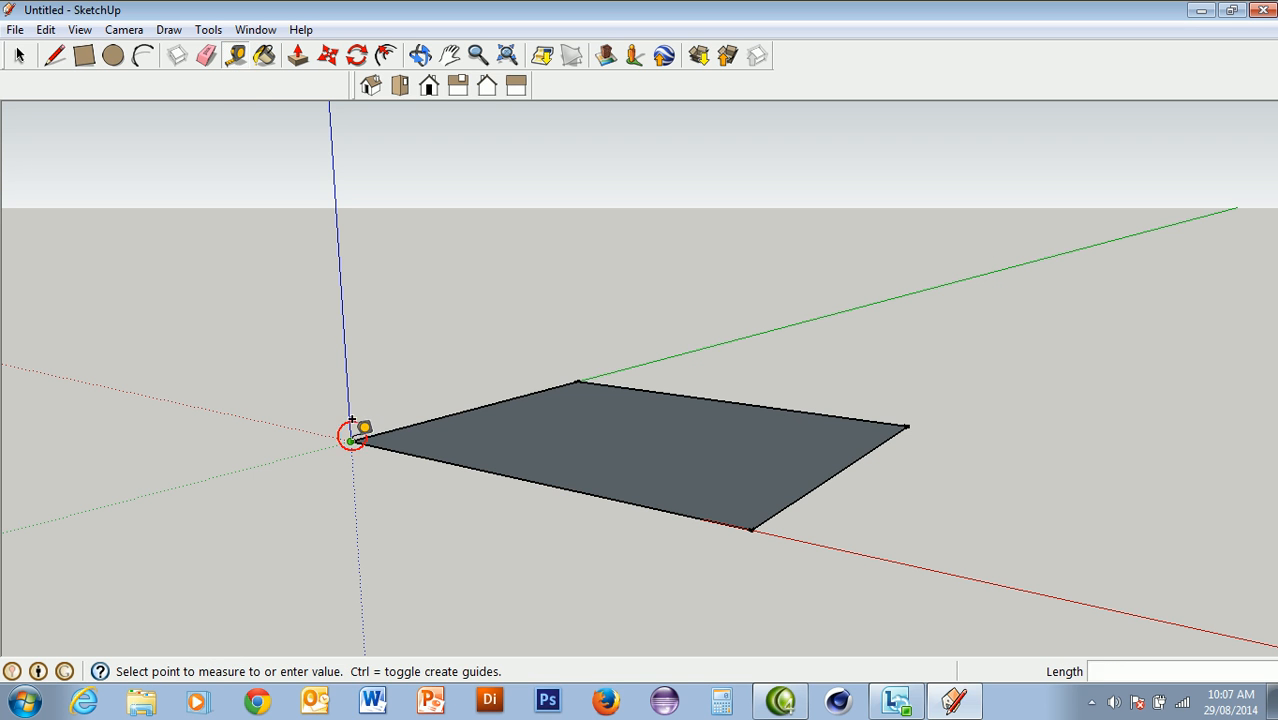
left_click(579, 362)
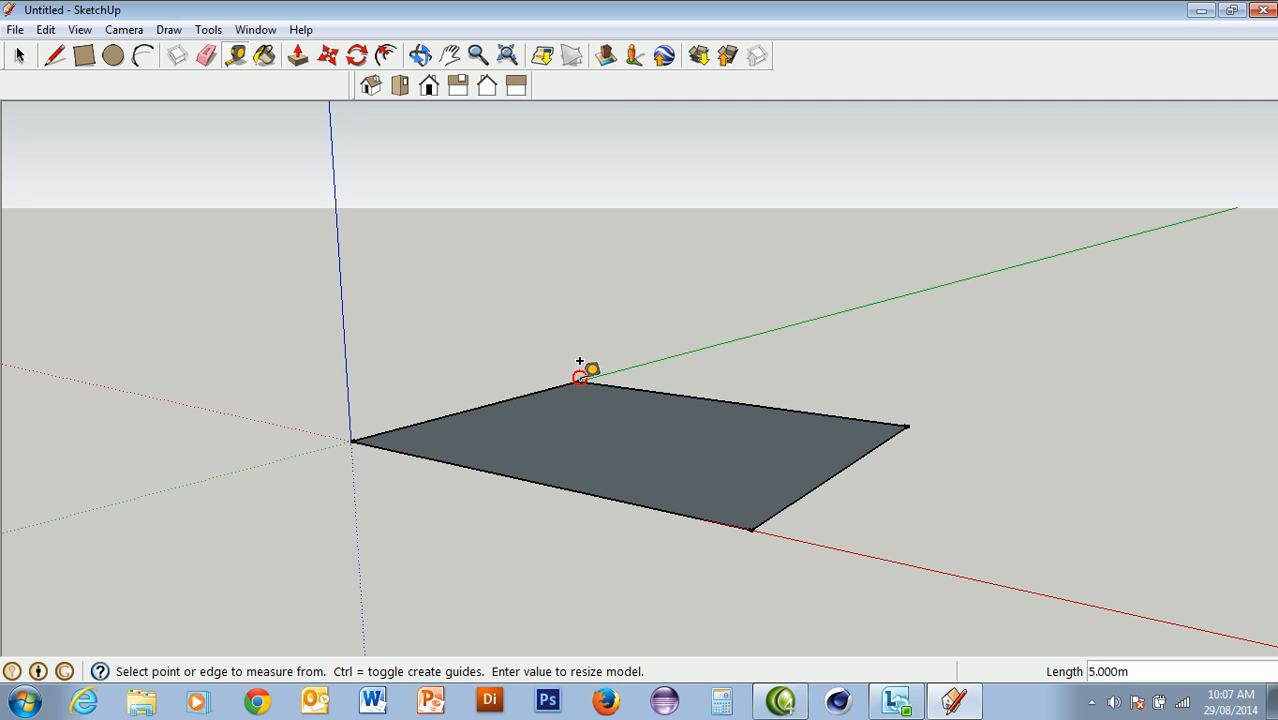
Step: Place a guide about 10.4 m long from the rectangle's corner opposite the origin to a free point
left_click(907, 407)
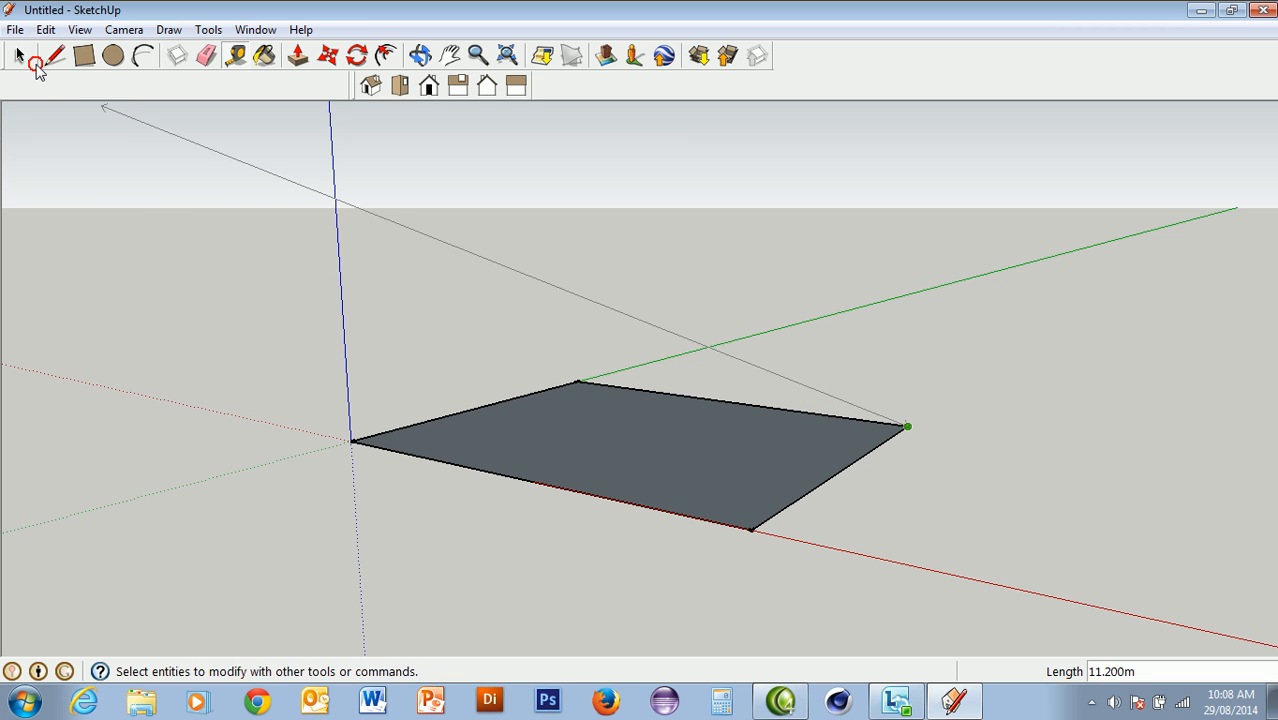
left_click(266, 271)
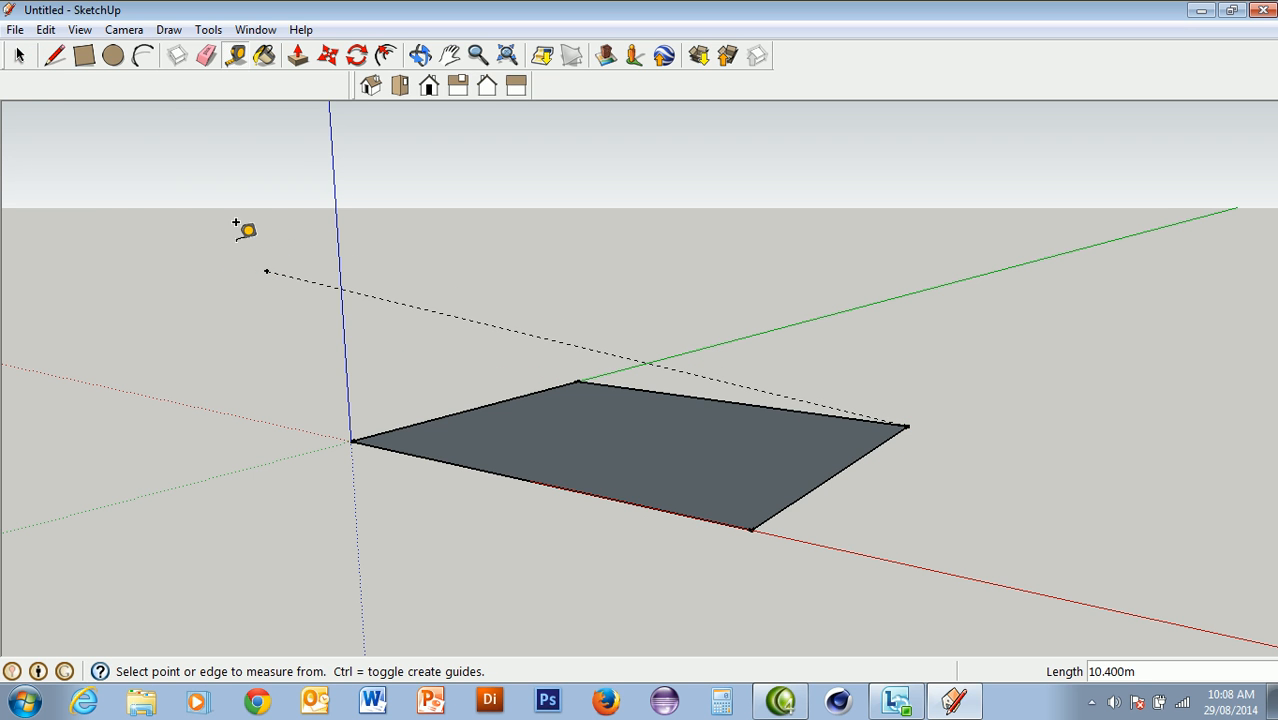
Step: Select the rectangle together with the dashed guide and delete both
left_click(20, 57)
left_click_drag(172, 190, 957, 626)
key("Delete")
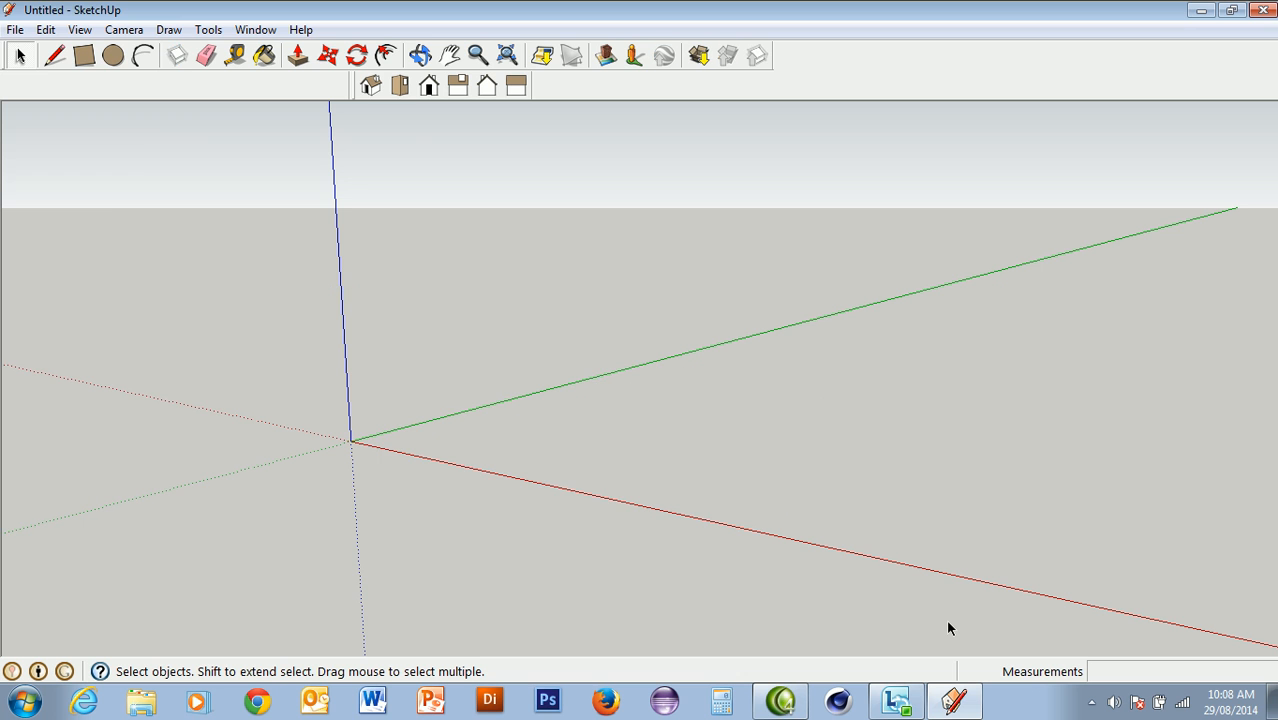
Step: Draw a circle with a radius of about 2.5 m on the ground plane, centred at the origin
left_click(112, 57)
left_click(350, 441)
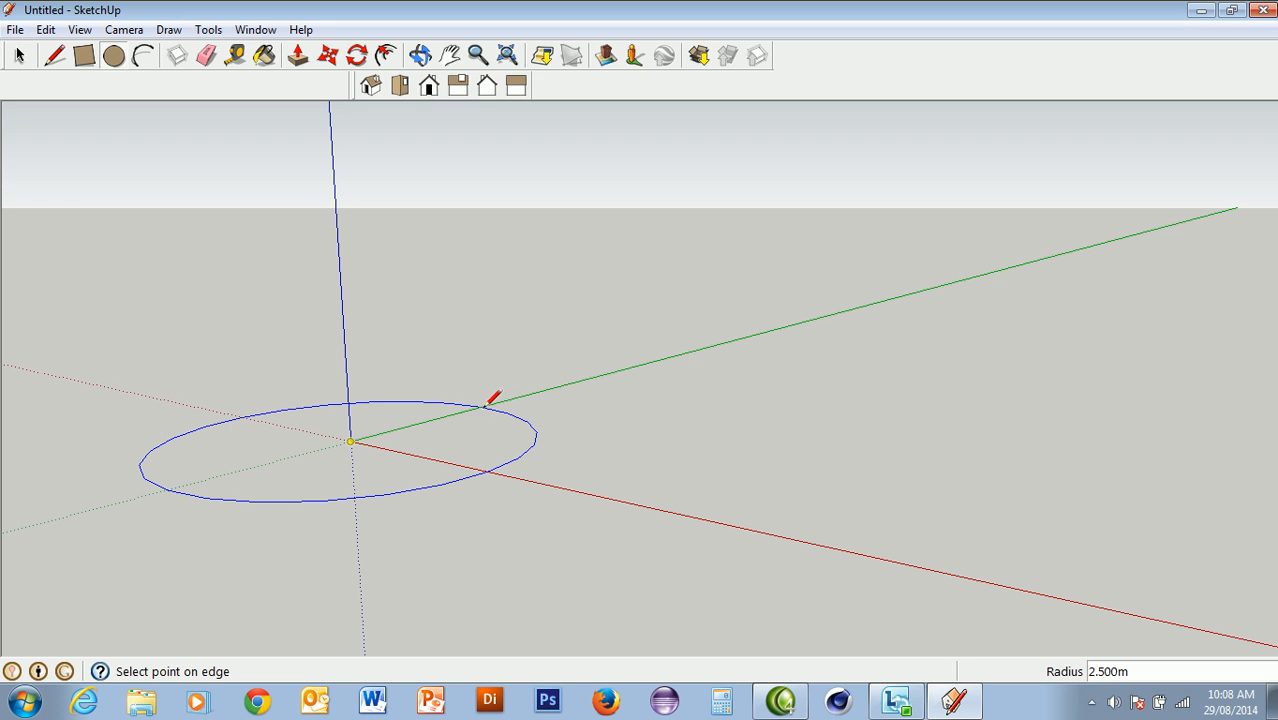
left_click(486, 404)
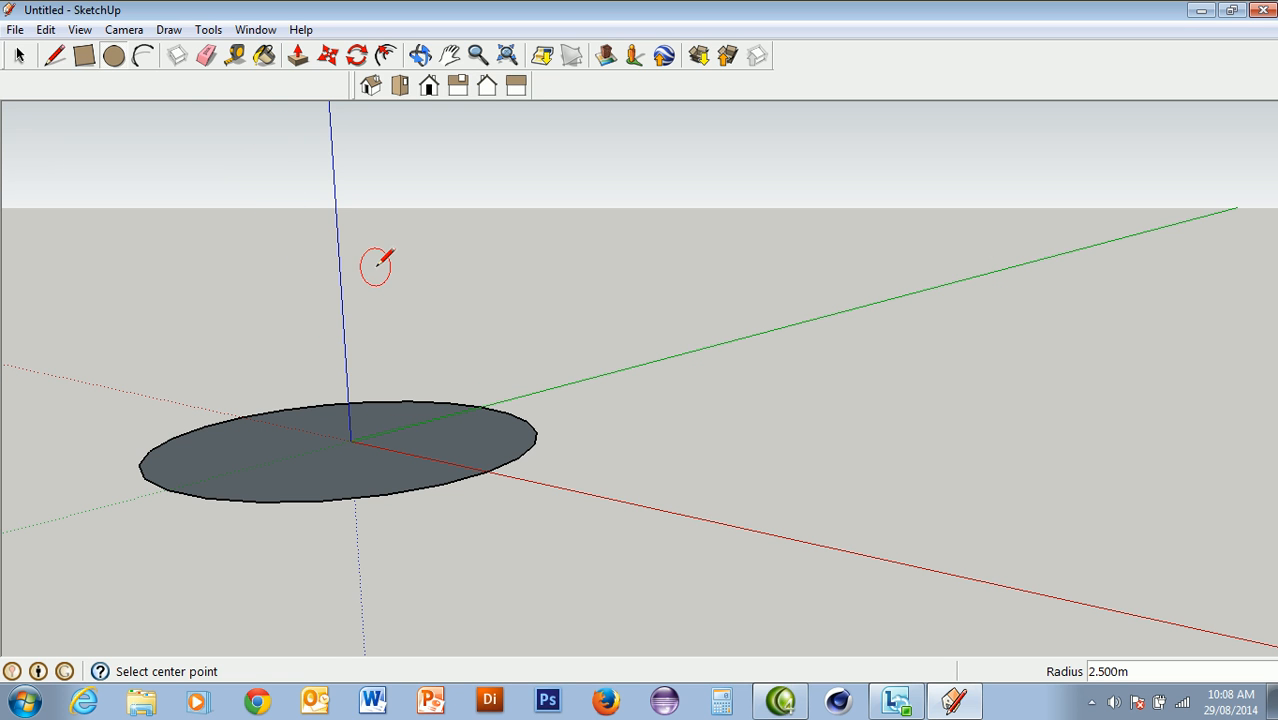
Step: Draw an arc across the circle between its two crossings with the red axis, bulging about 1.1 m along the positive green axis
left_click(145, 56)
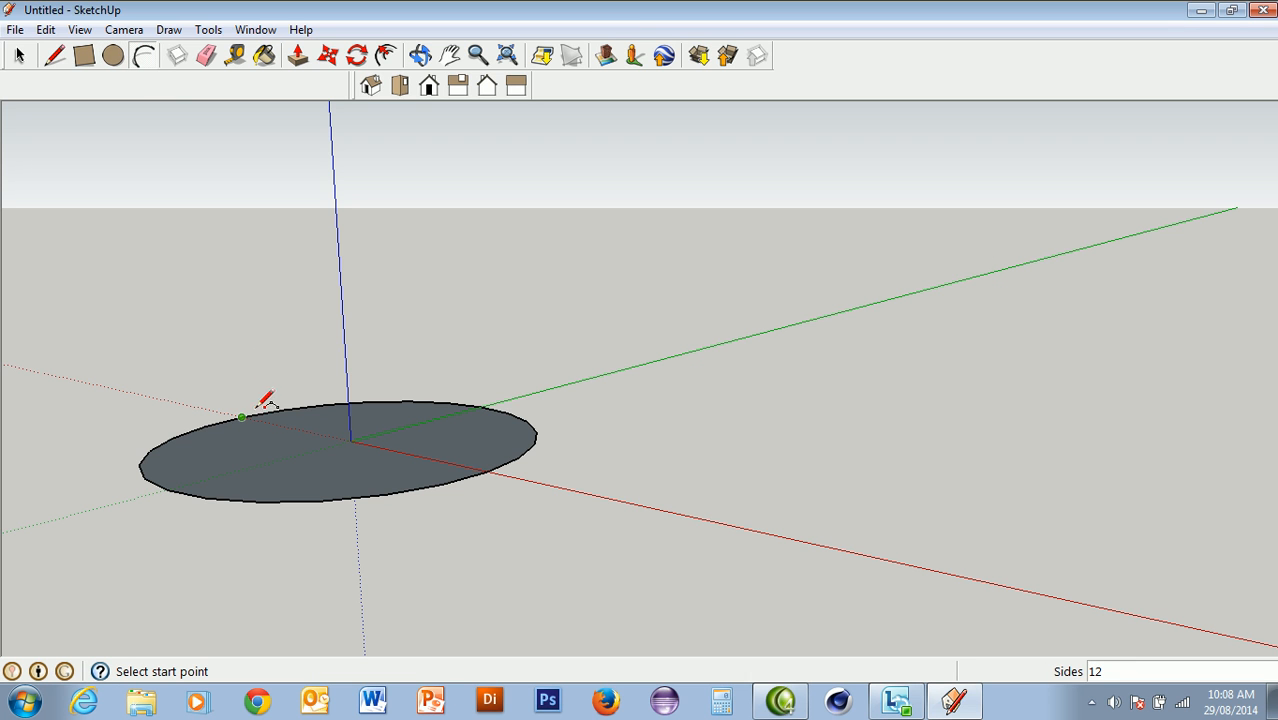
left_click(487, 471)
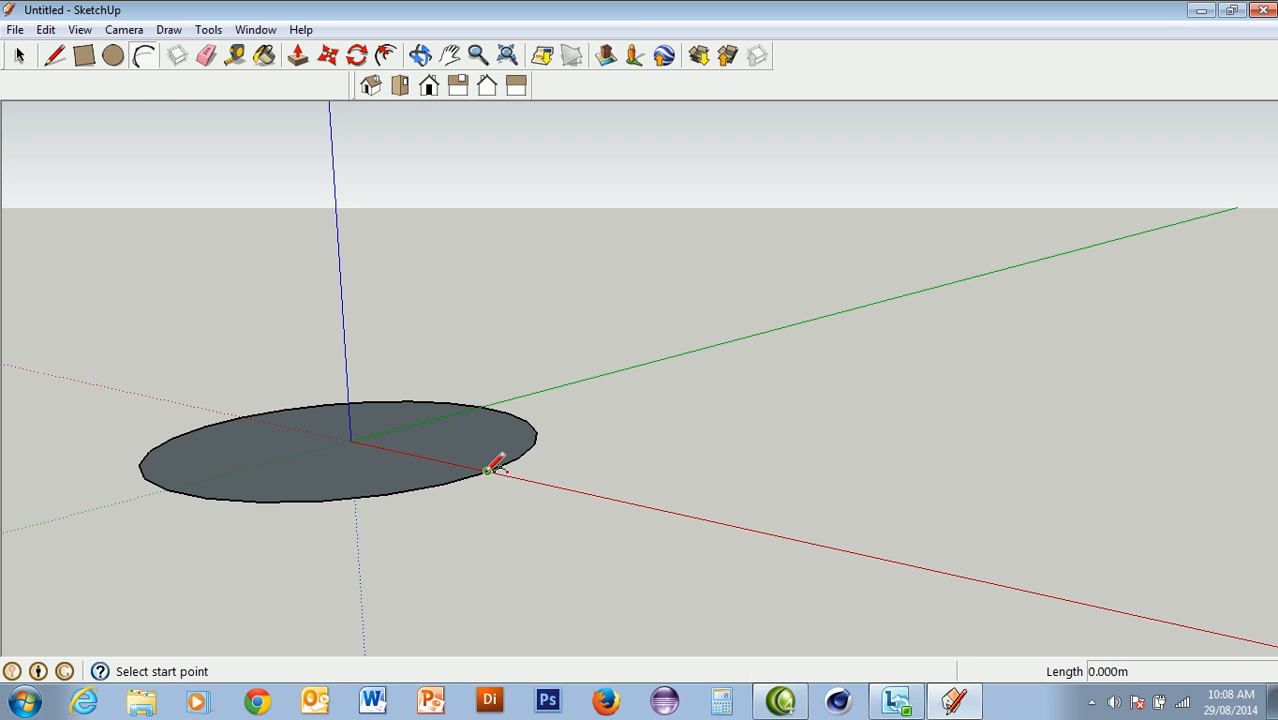
left_click(247, 417)
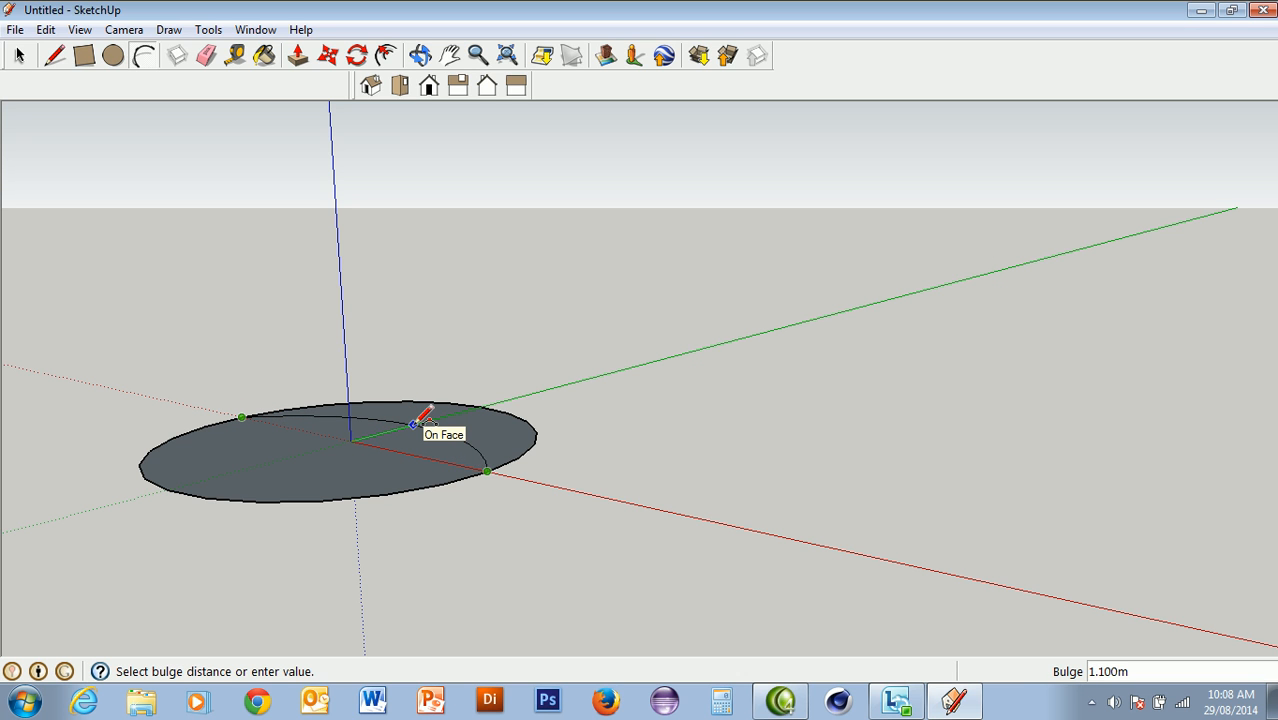
left_click(418, 418)
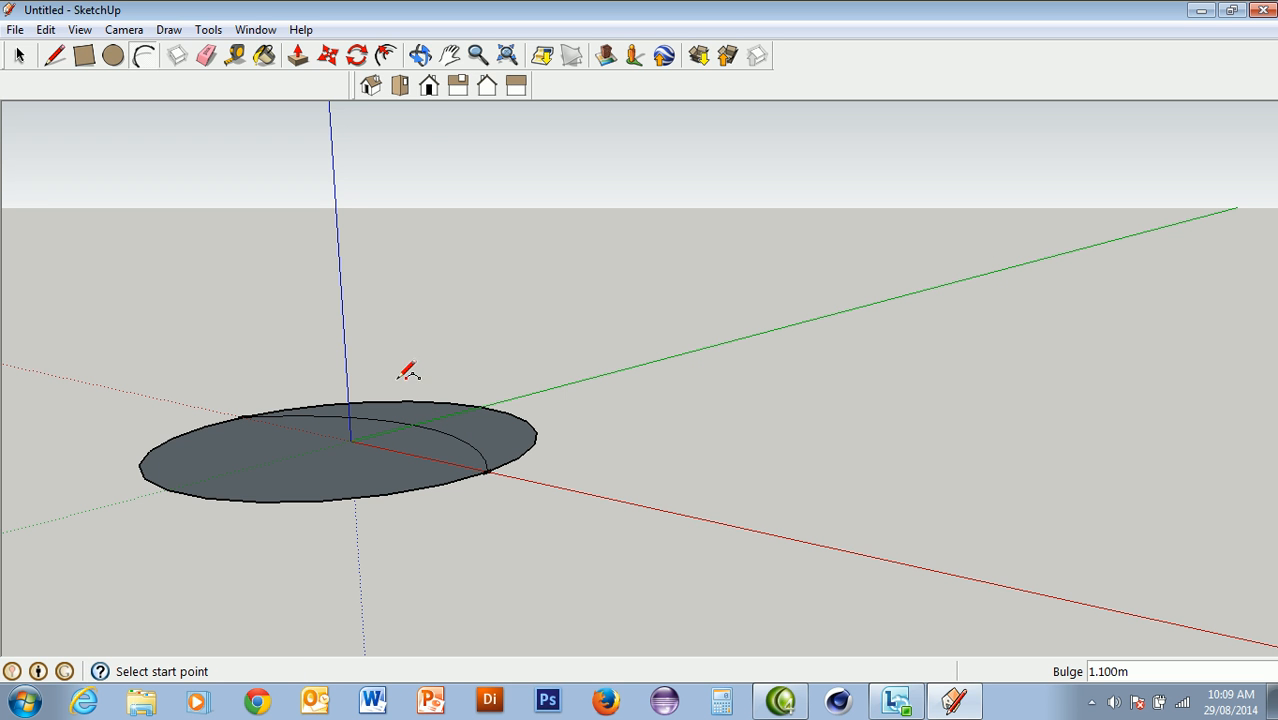
Step: Erase the part of the circle's outline that lies beyond the arc on the positive green-axis side
left_click(420, 55)
left_click_drag(371, 191, 491, 588)
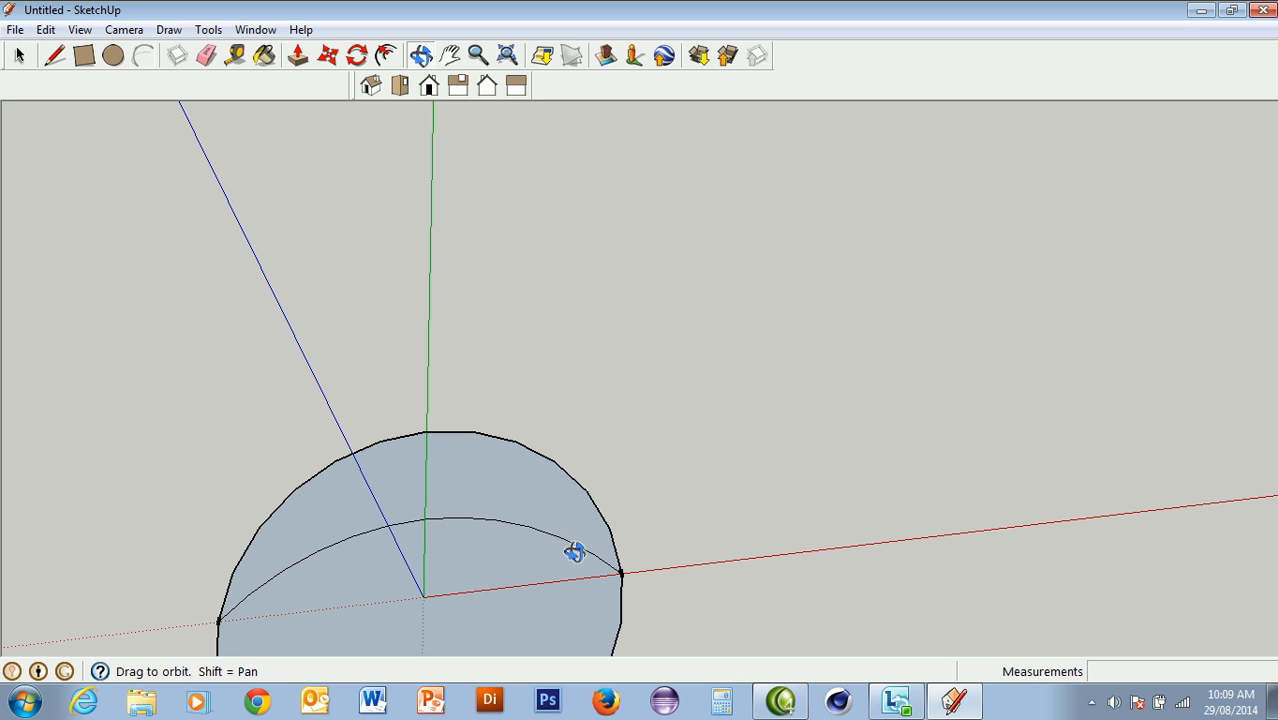
left_click(206, 55)
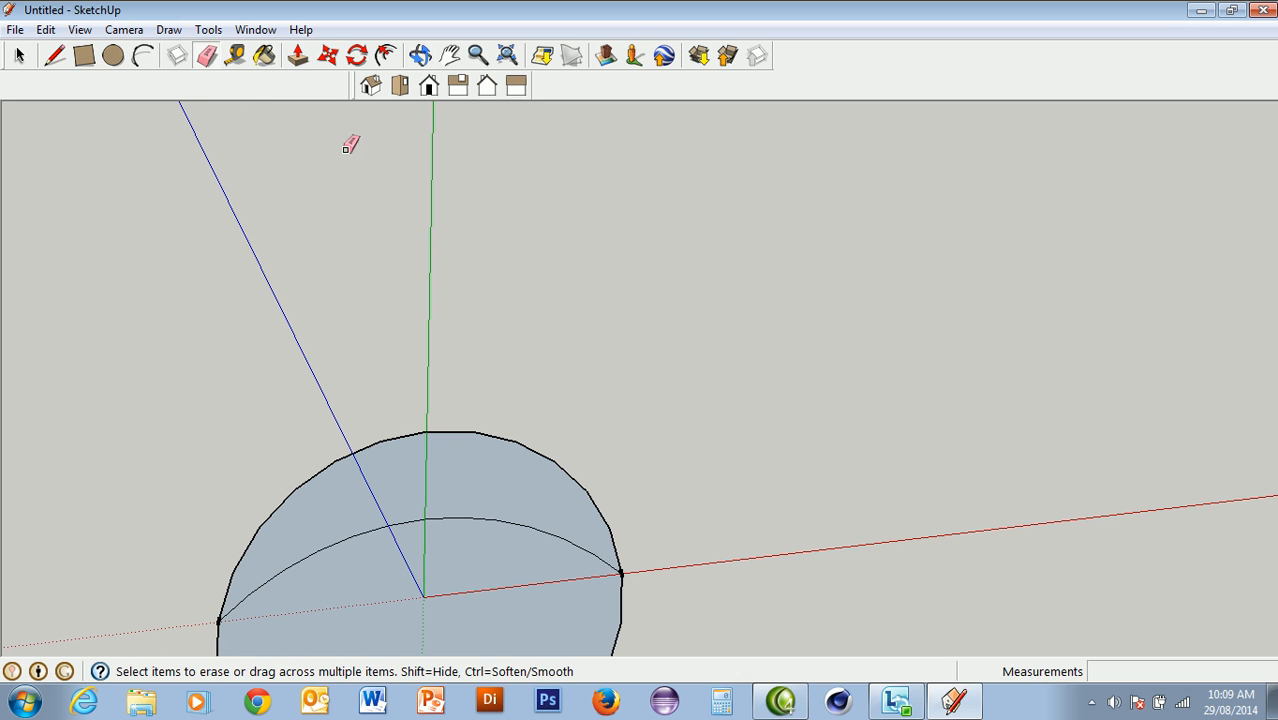
left_click(499, 436)
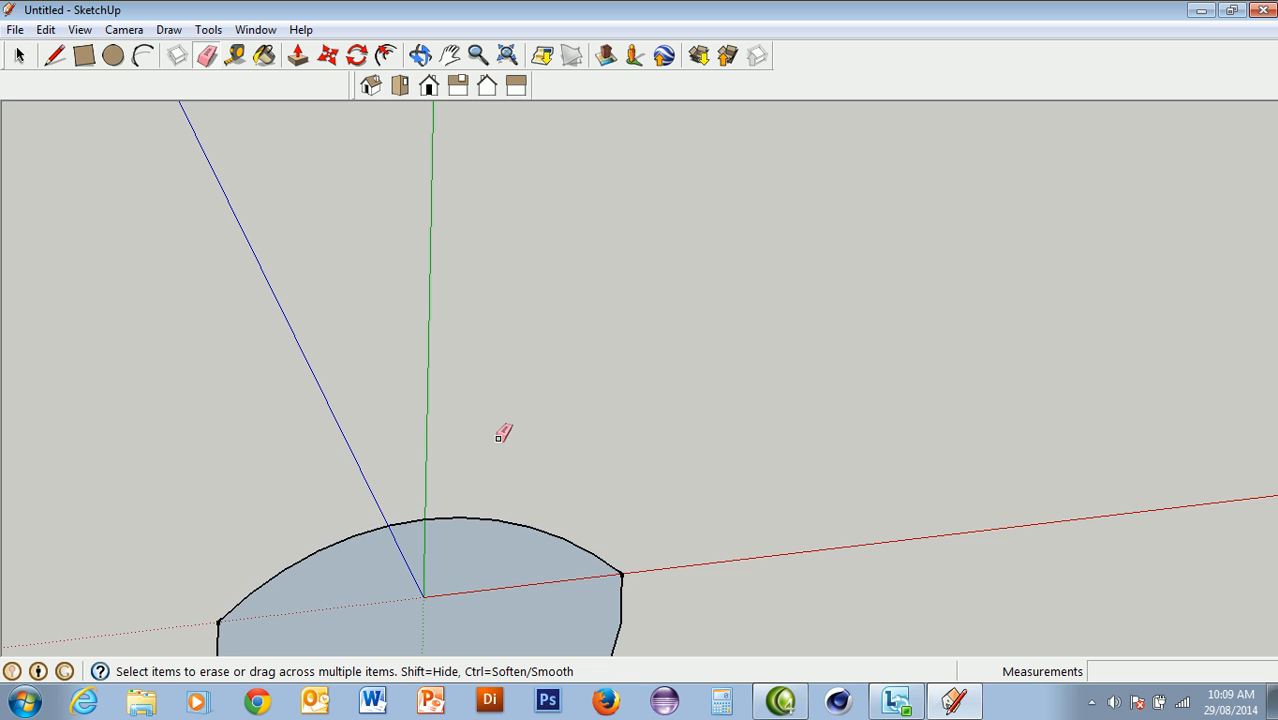
scroll(511, 497, "down", 6)
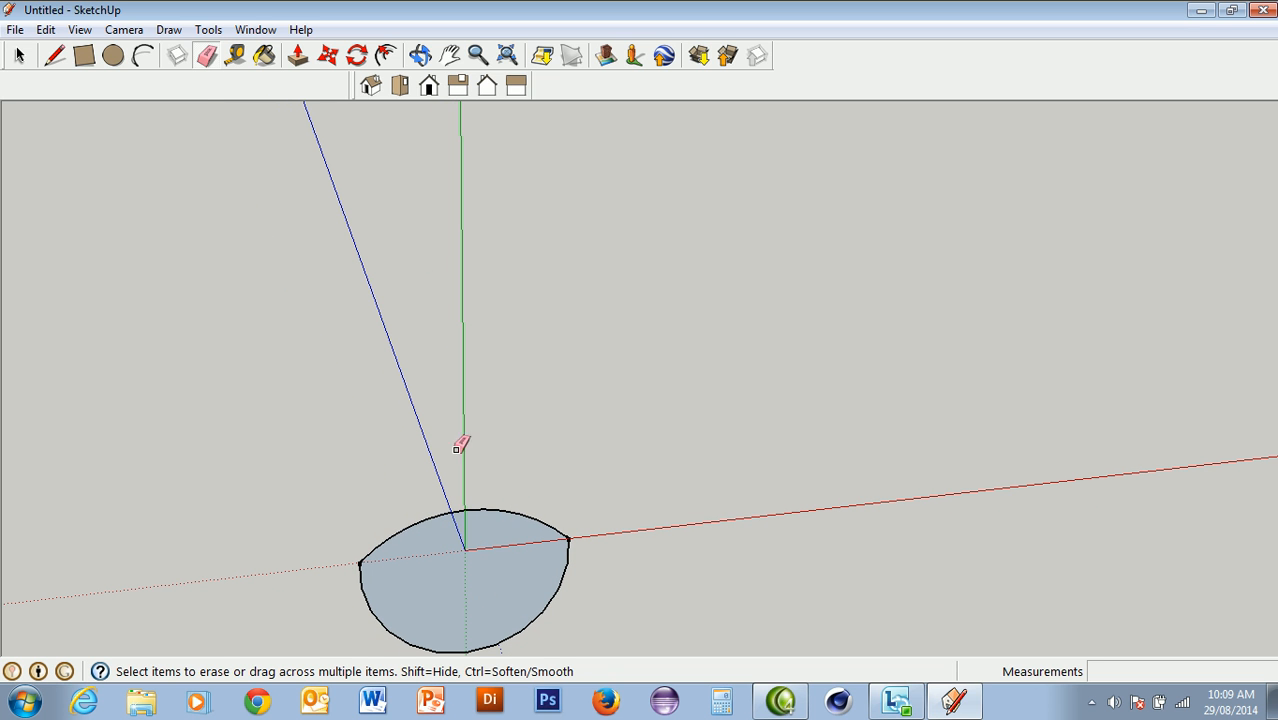
left_click(449, 55)
left_click_drag(477, 607, 599, 414)
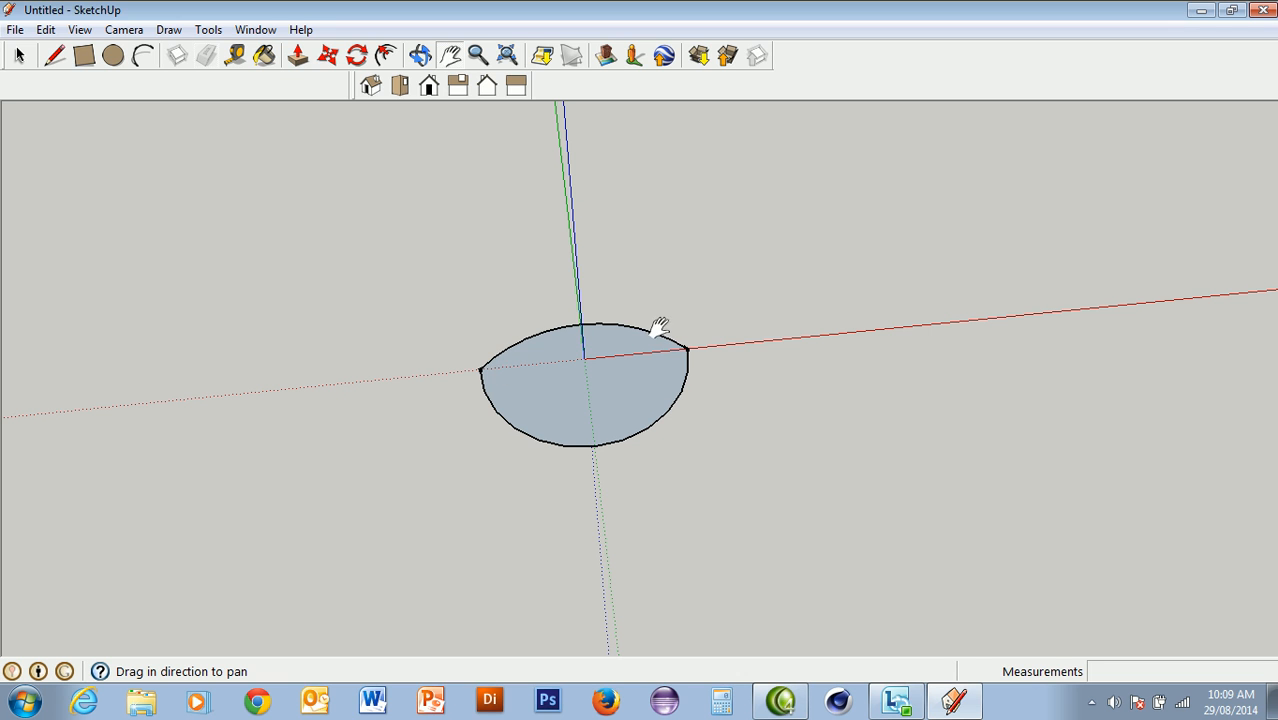